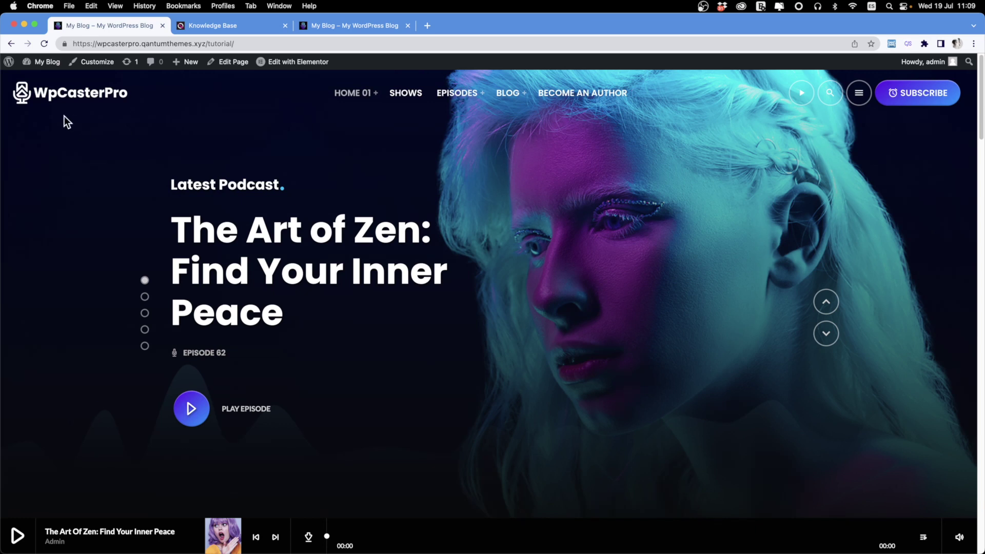
Open Elementor's general settings in the WordPress admin and review the enabled post types and the Disable Default Colors option
left_click(58, 82)
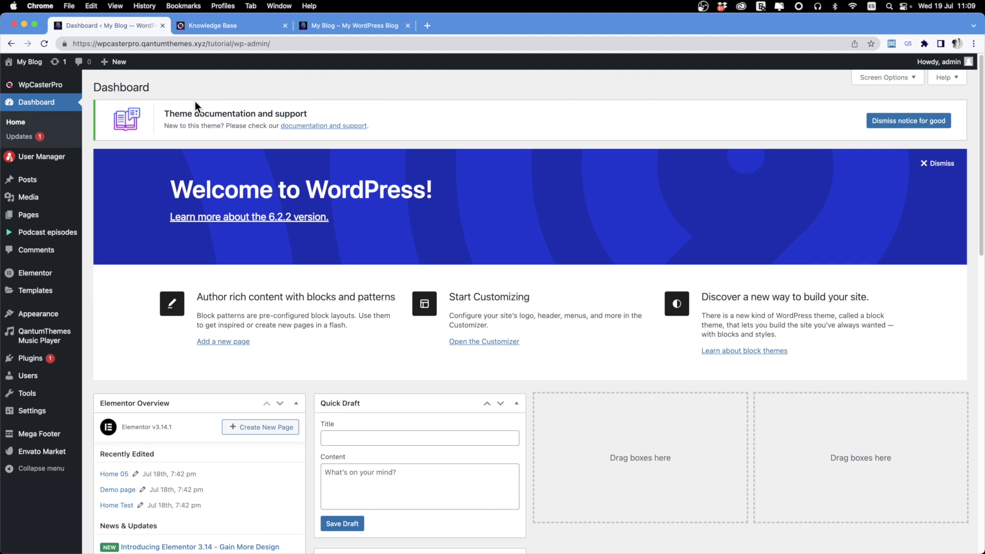
mouse_move(44, 160)
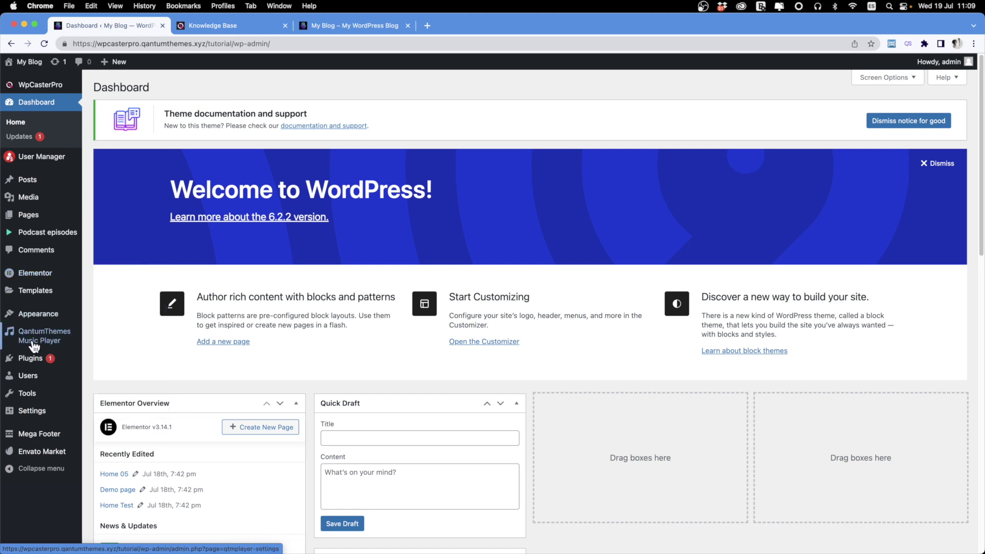
mouse_move(63, 424)
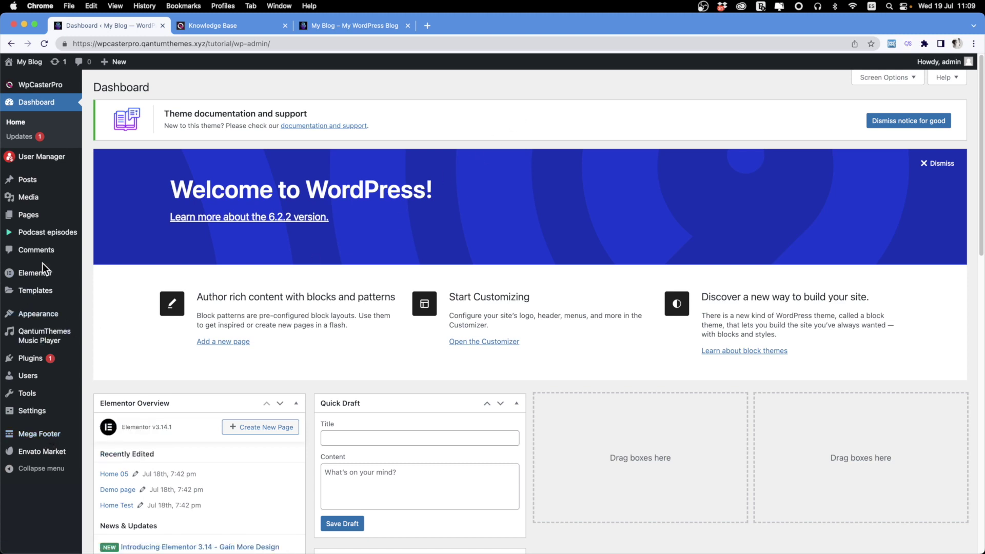
mouse_move(37, 277)
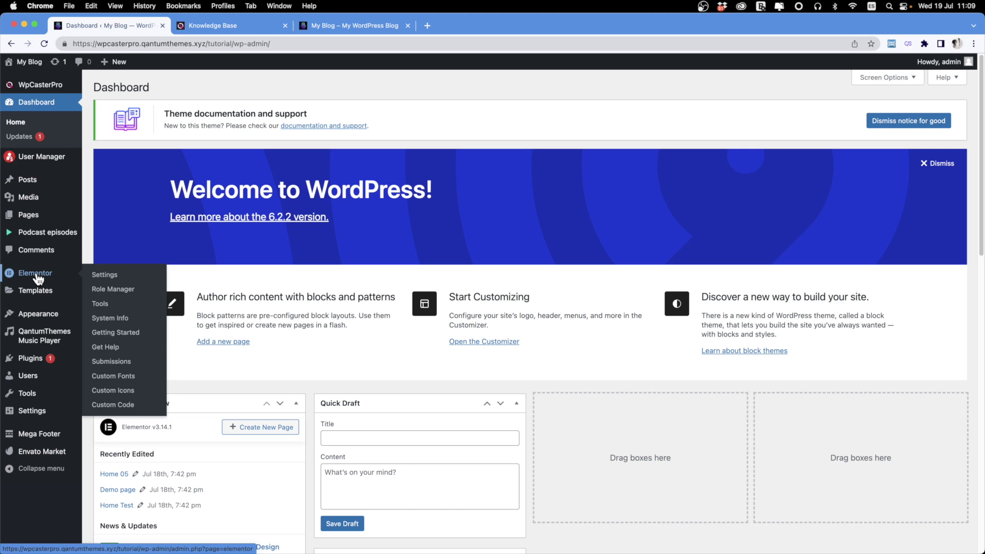
left_click(37, 277)
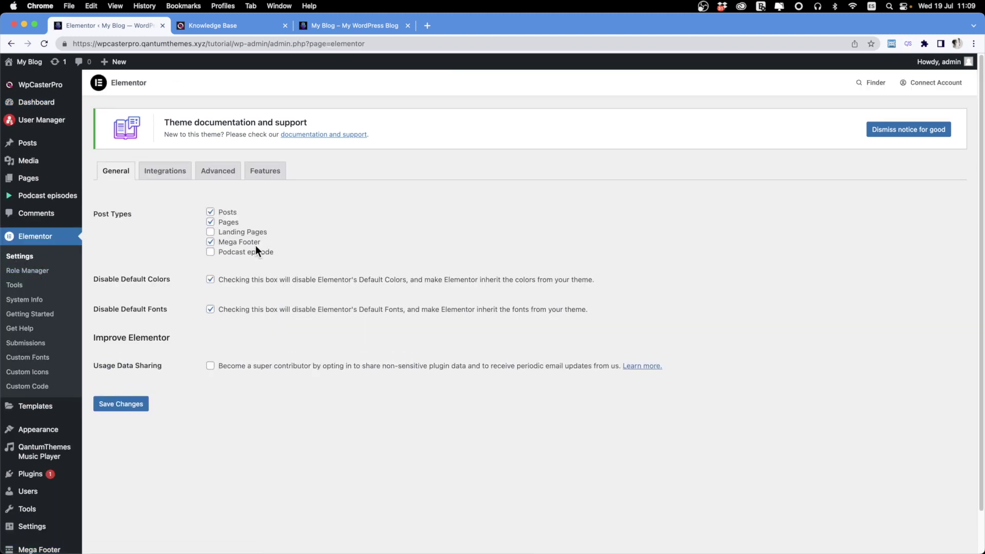
left_click_drag(95, 279, 166, 277)
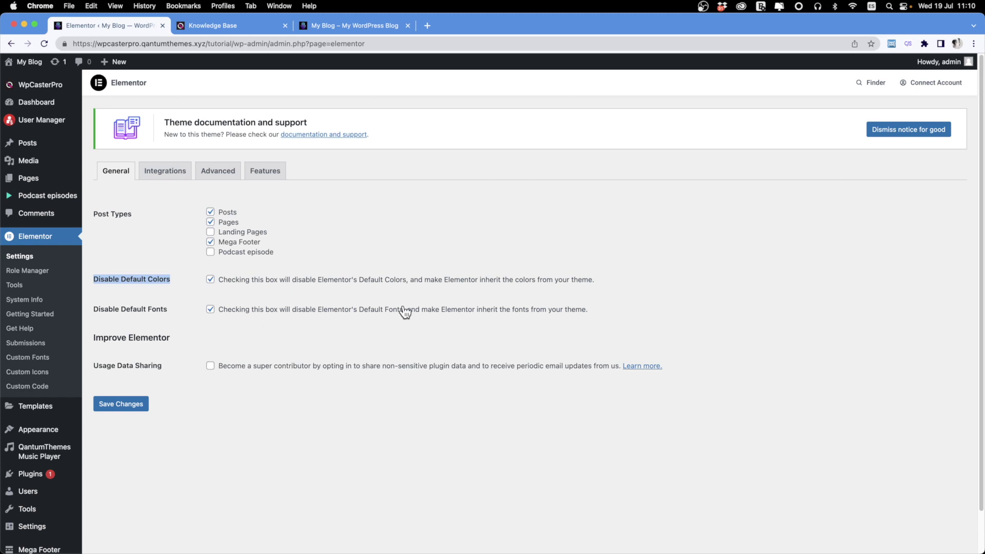
Review the CSS Print Method choices in Elementor's advanced settings, leaving External File selected
left_click(223, 177)
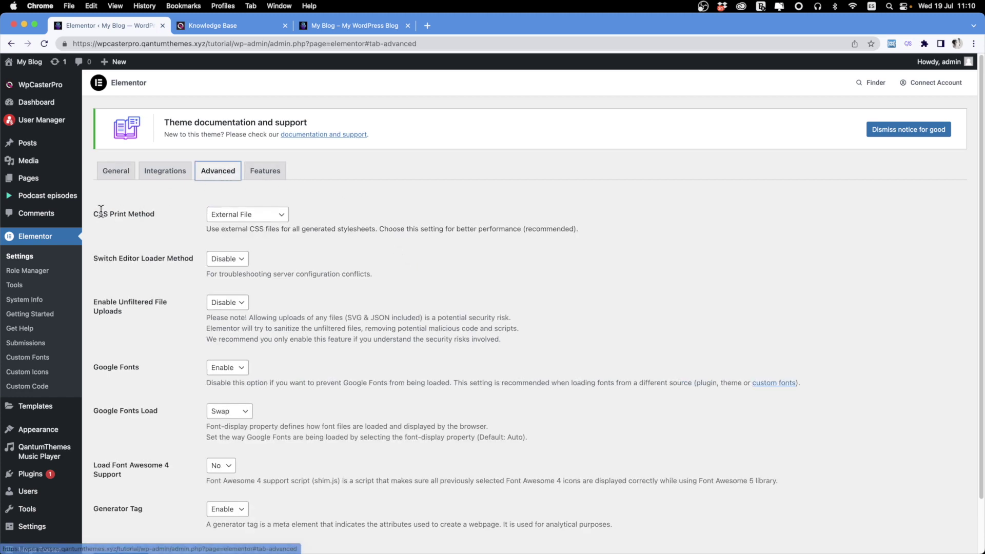
left_click_drag(99, 214, 176, 212)
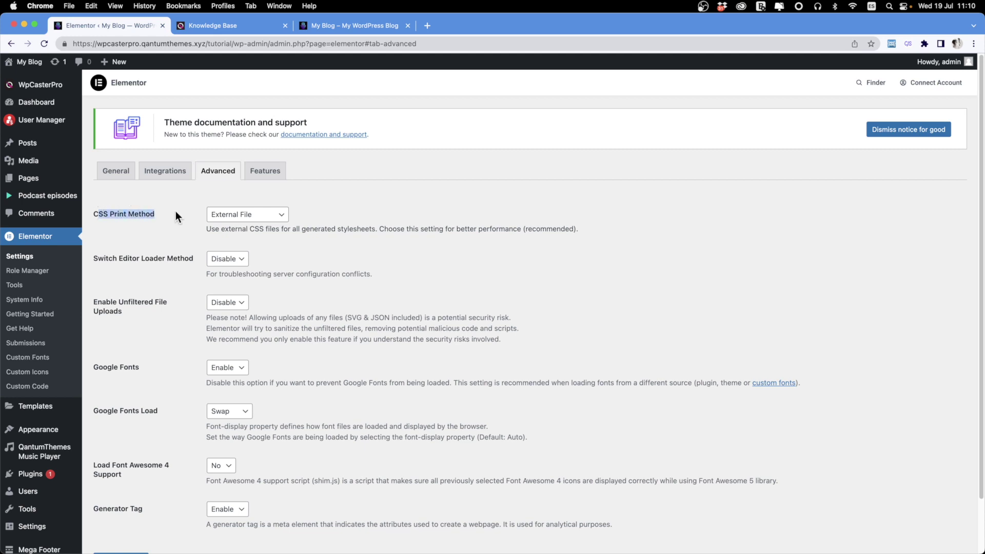
left_click(257, 215)
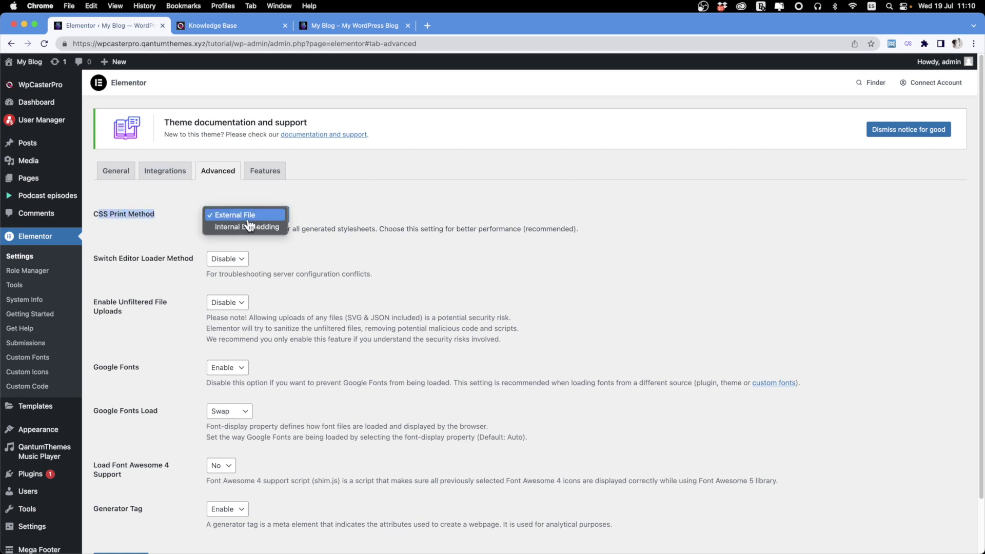
left_click(178, 221)
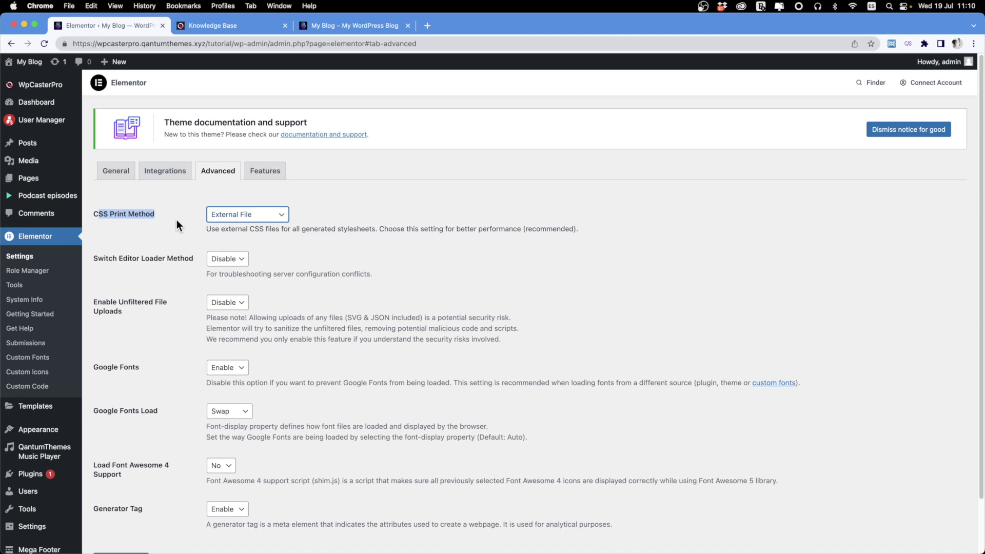
left_click(244, 216)
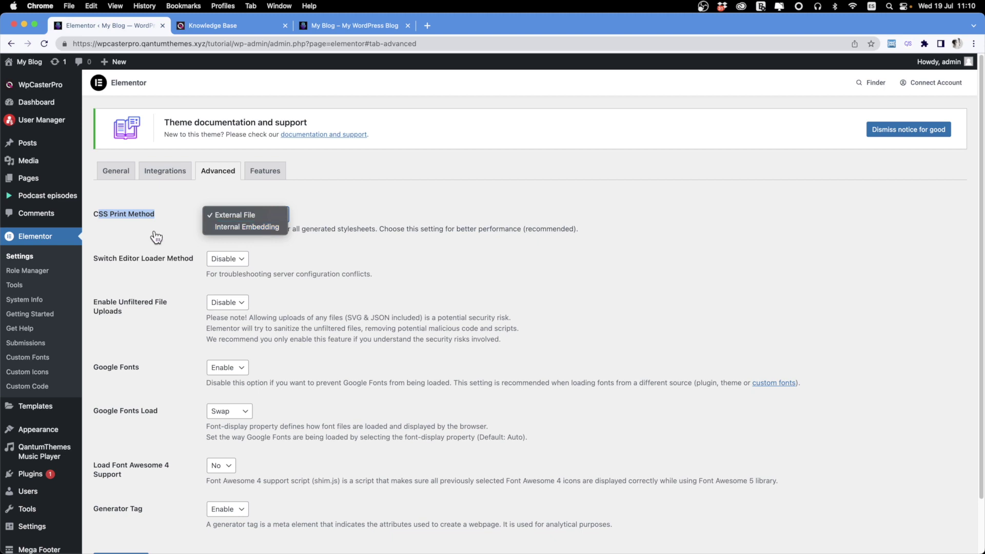
left_click(550, 227)
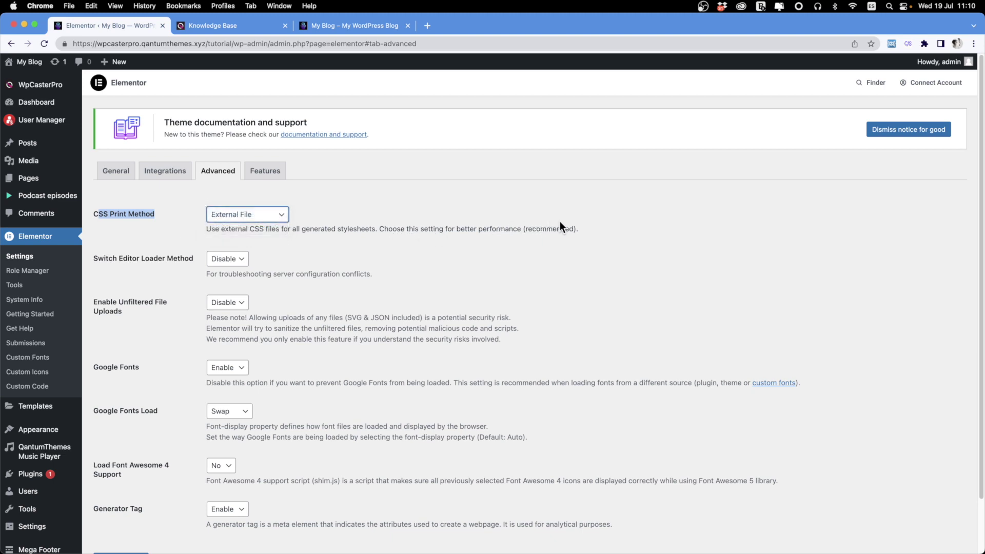
left_click(655, 228)
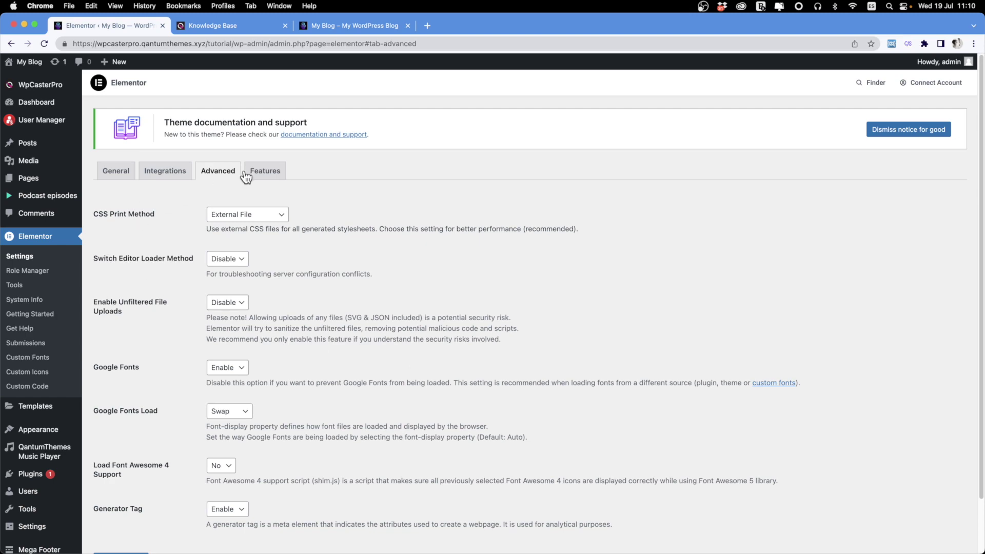
Review the ongoing experiments and stable features in Elementor's feature settings
left_click(271, 175)
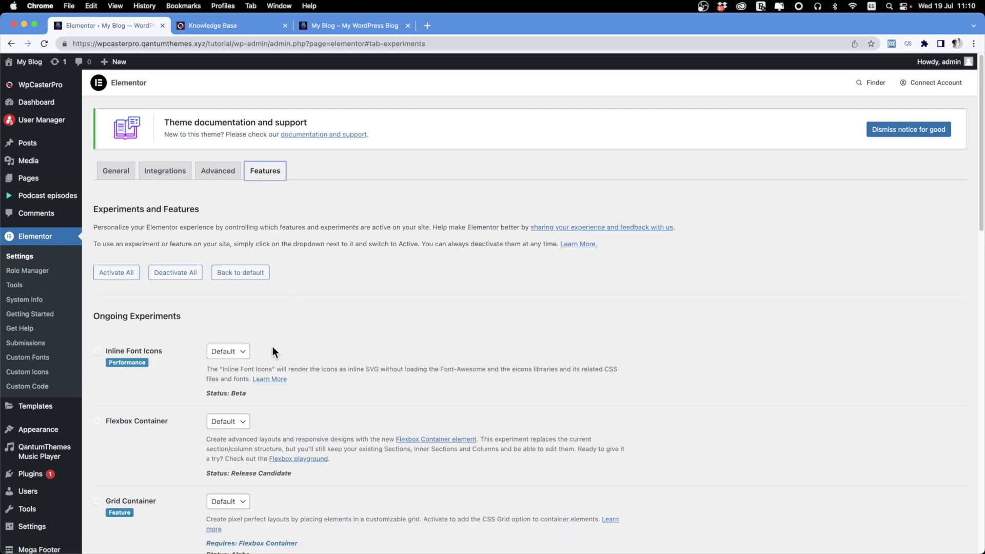
scroll(273, 346, "down", 15)
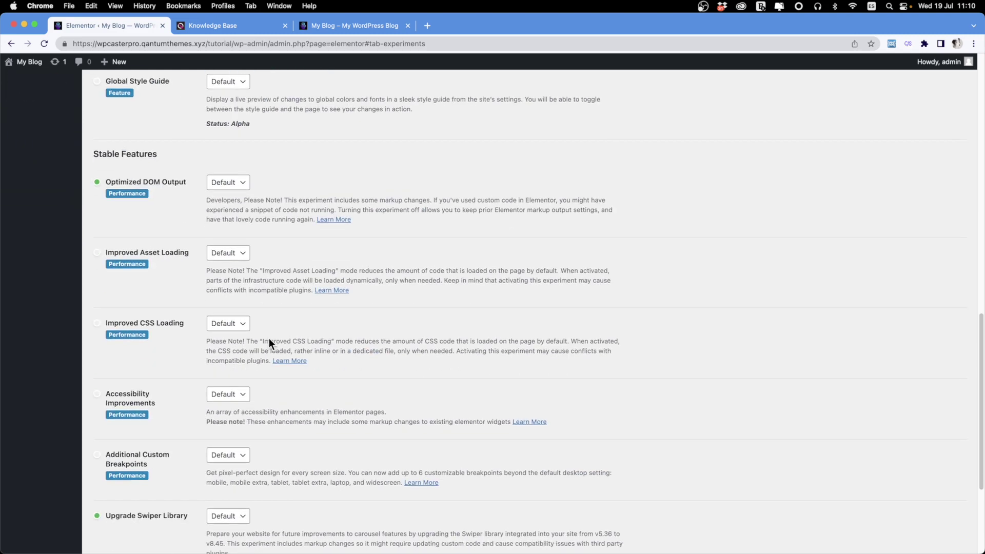
scroll(269, 343, "down", 5)
scroll(269, 339, "up", 5)
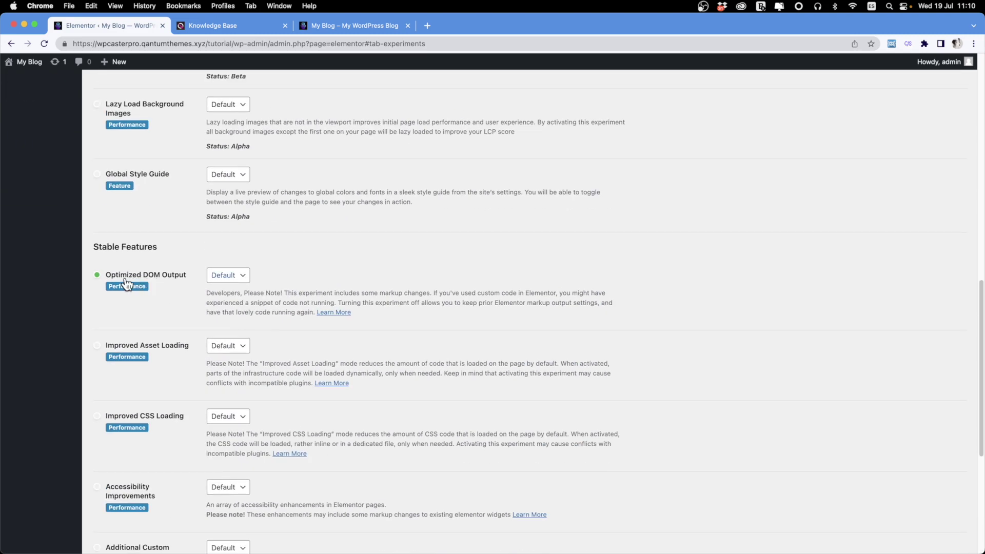
scroll(189, 282, "down", 5)
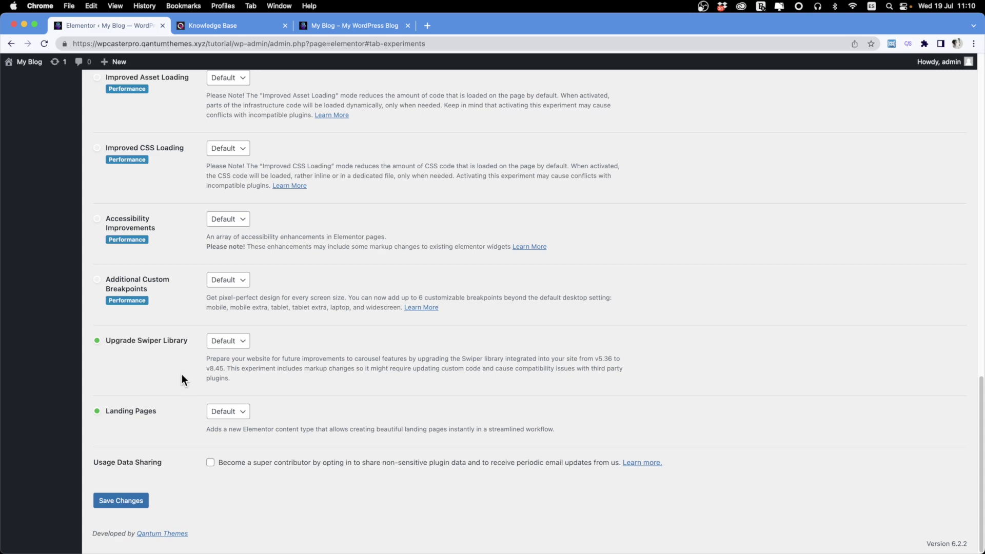
scroll(262, 407, "up", 15)
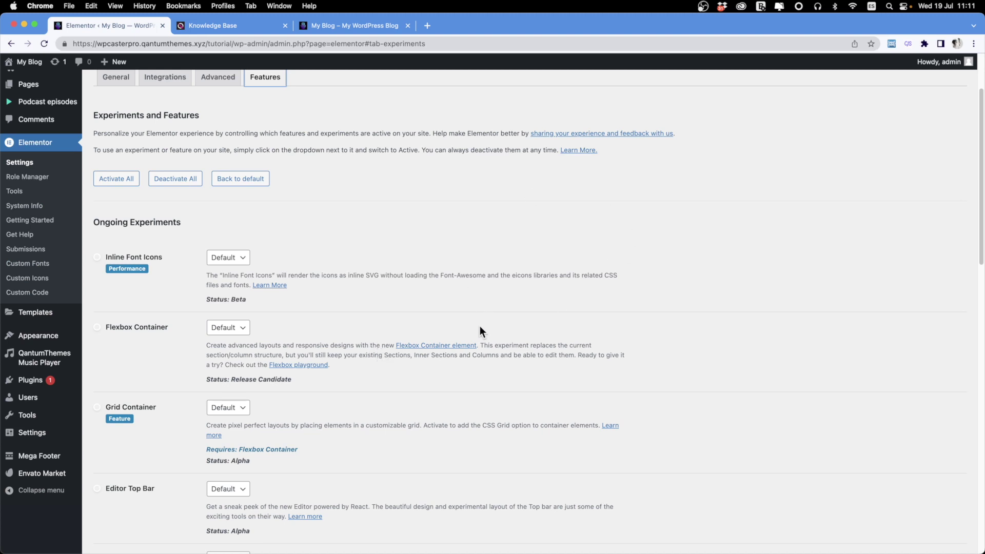
Turn off Disable admin notification in the Ajax Page Load settings and save
mouse_move(56, 438)
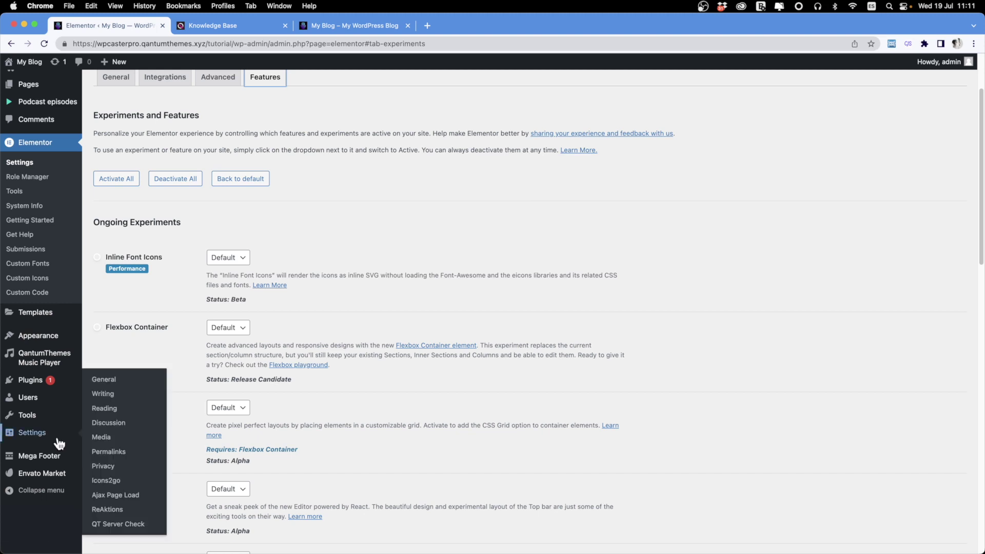
left_click(115, 495)
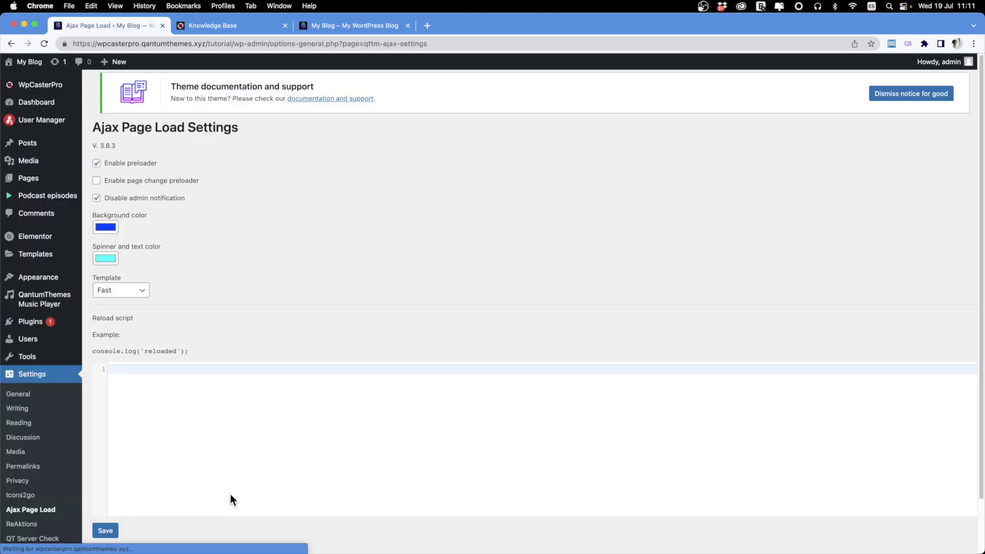
left_click(97, 200)
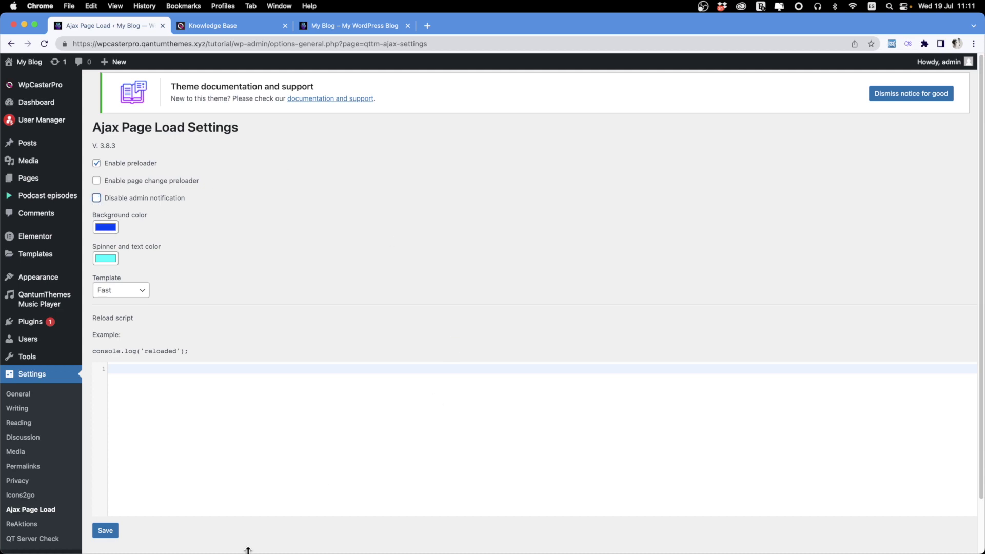
left_click(105, 531)
Reload the site's home page and test podcast playback across a page change by opening the Shows page while logged in
left_click(347, 26)
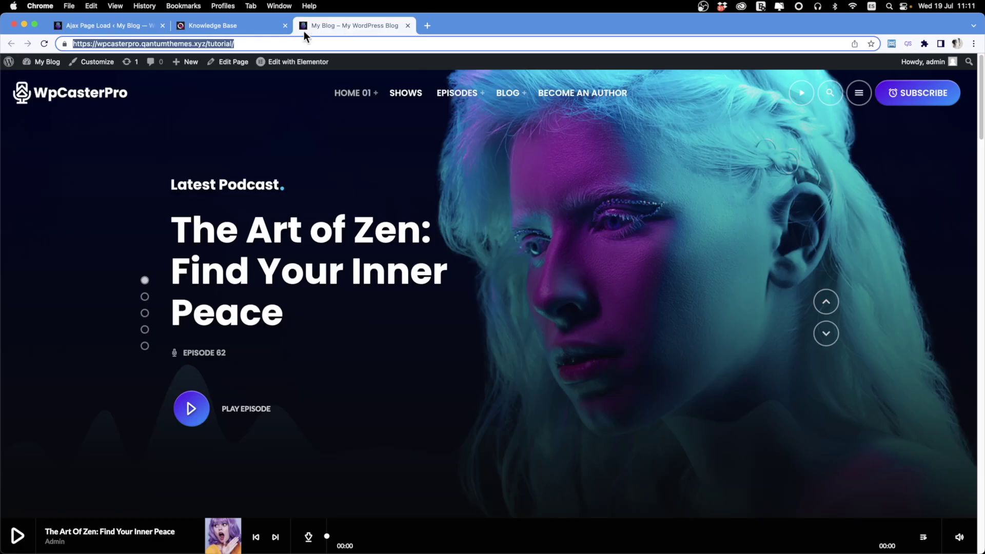
left_click(49, 42)
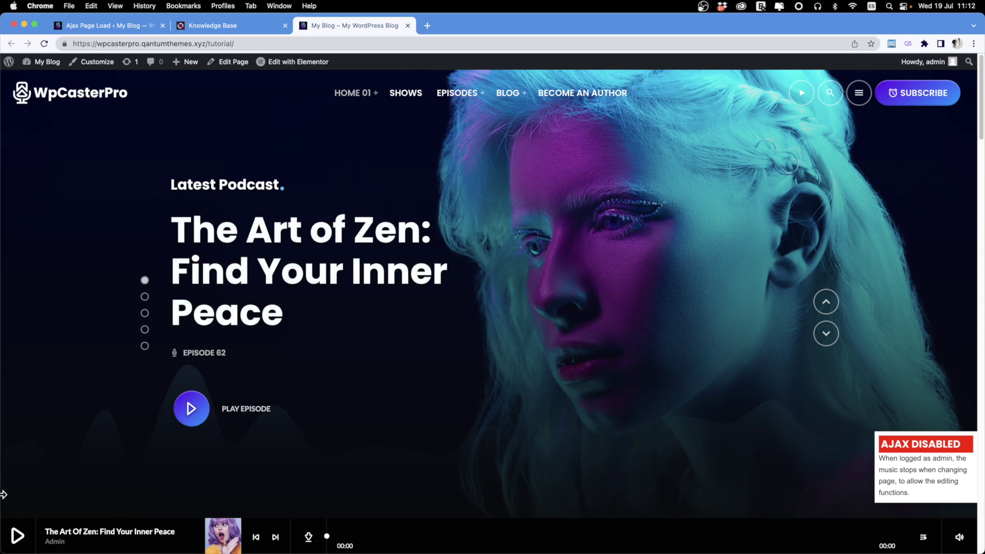
left_click(11, 545)
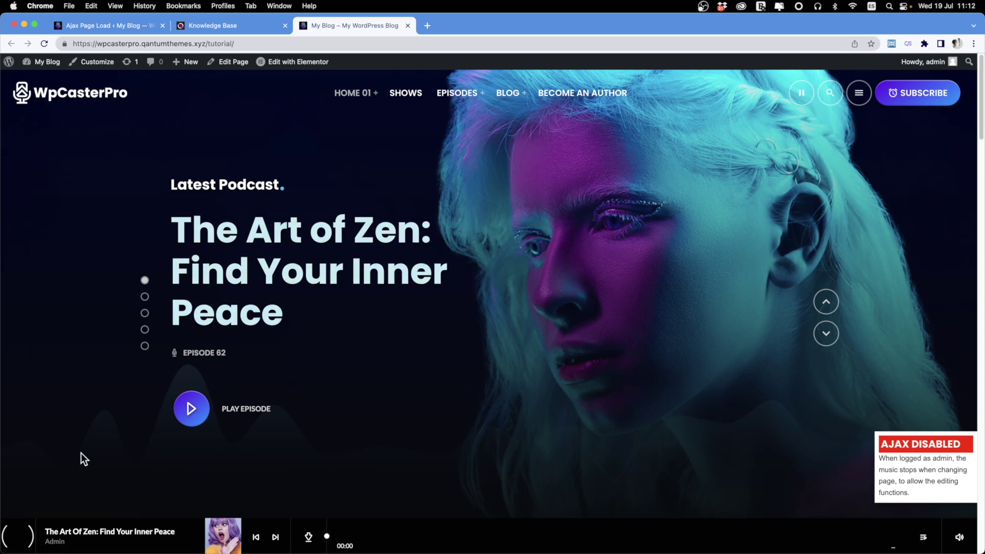
left_click(412, 100)
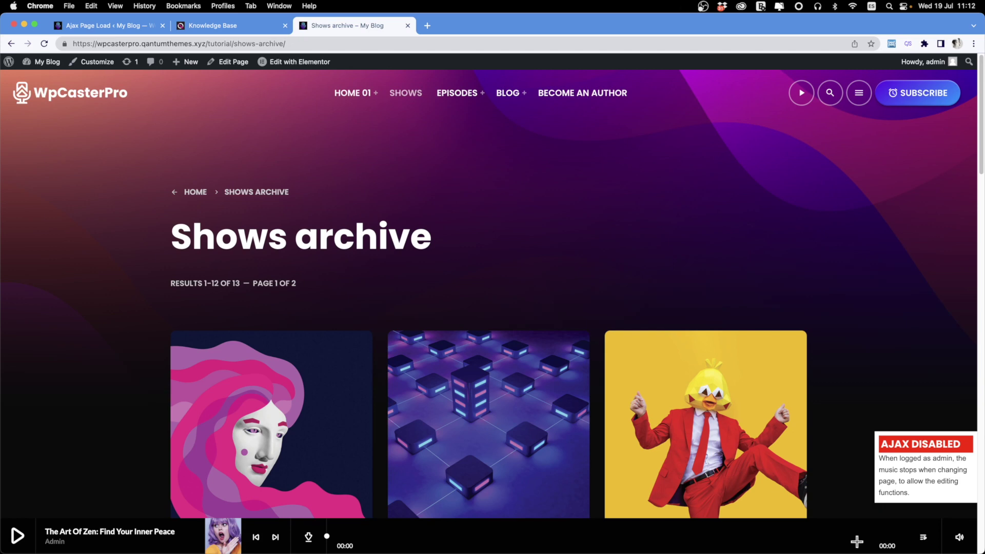
scroll(837, 497, "down", 3)
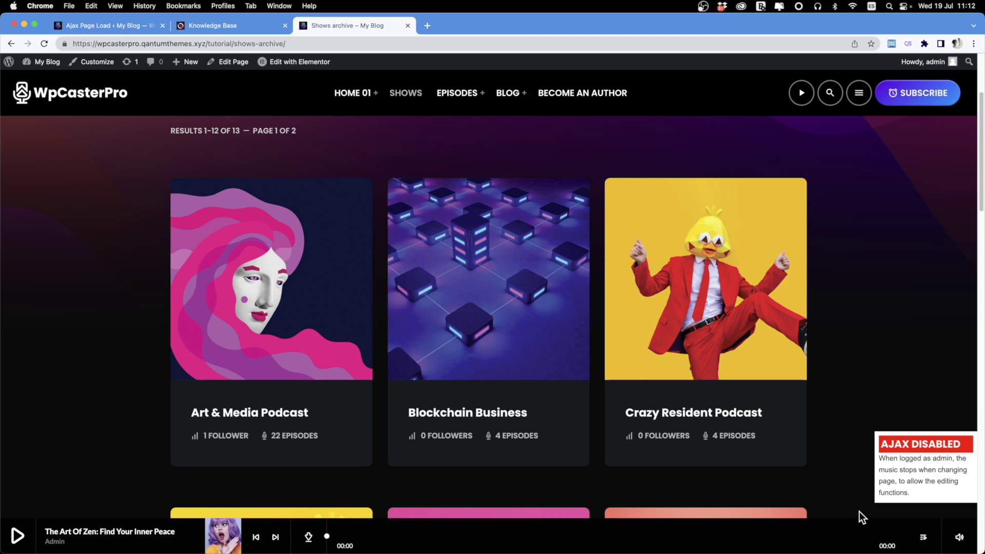
scroll(849, 496, "up", 3)
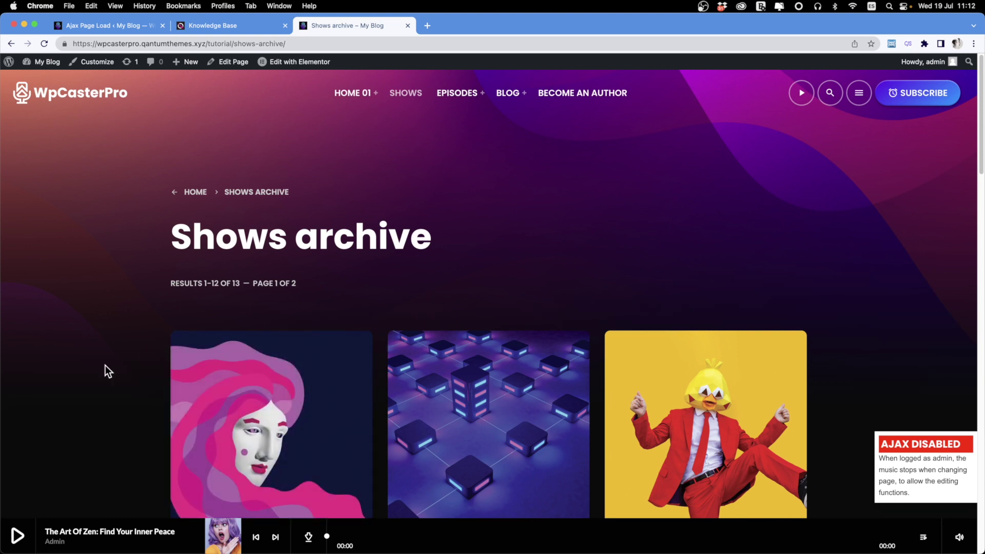
Open the Shows archive URL in a new incognito window
left_click(341, 49)
key("super+c")
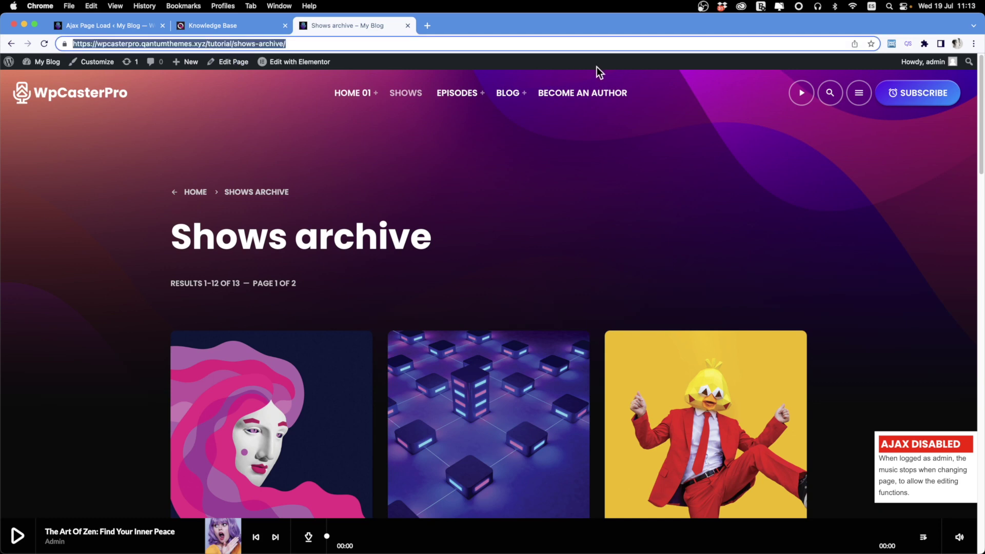
key("super+shift+n")
key("super+v")
key("Return")
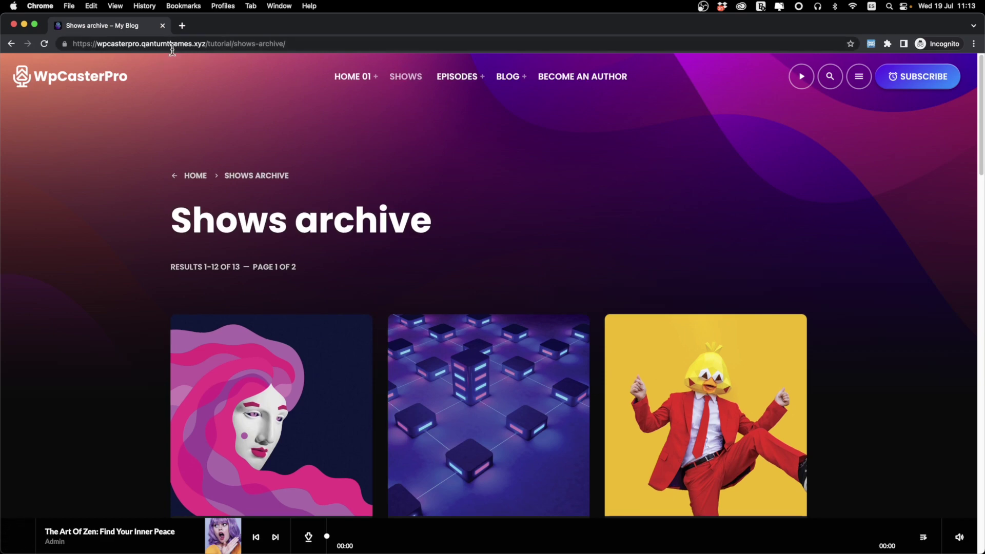
Test continuous playback as a logged-out visitor by starting the podcast player and opening the I Heart My Tribe show
scroll(336, 392, "down", 8)
left_click(18, 537)
left_click(262, 409)
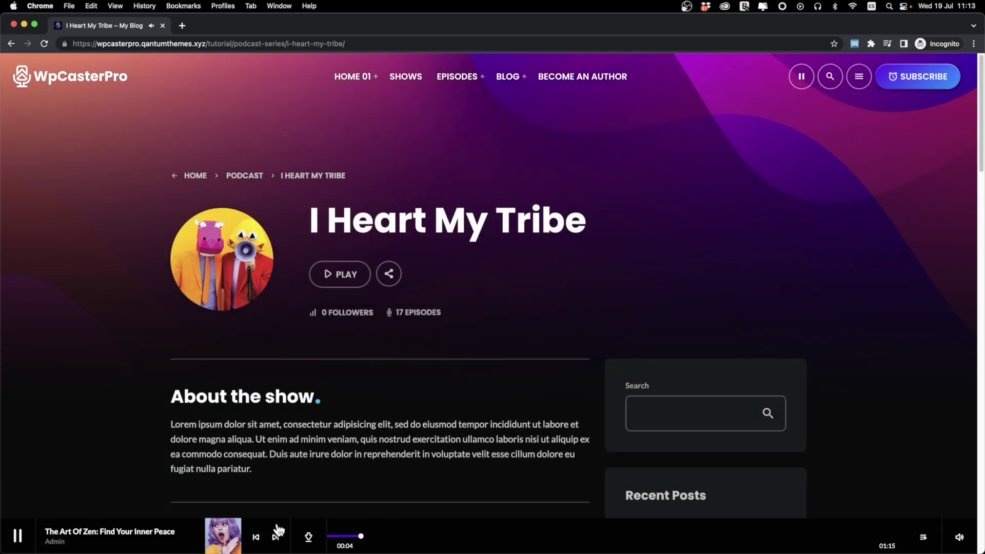
left_click(18, 537)
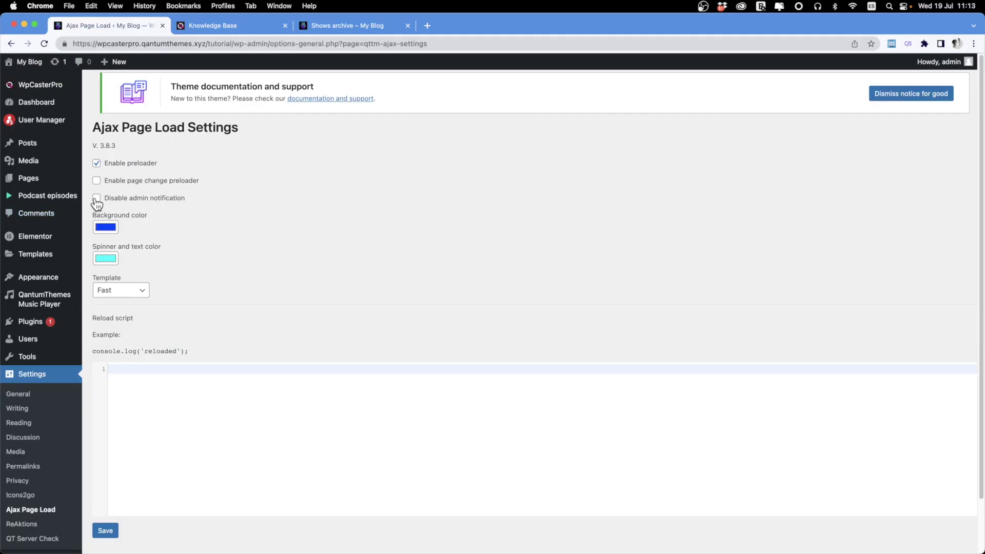
Turn on Disable admin notification and turn off Enable preloader in the Ajax Page Load settings, and save
left_click(96, 198)
left_click(97, 163)
left_click(105, 531)
Reload the Shows archive page to check the Ajax admin notice, and look at the theme's Knowledge Base page
left_click(353, 30)
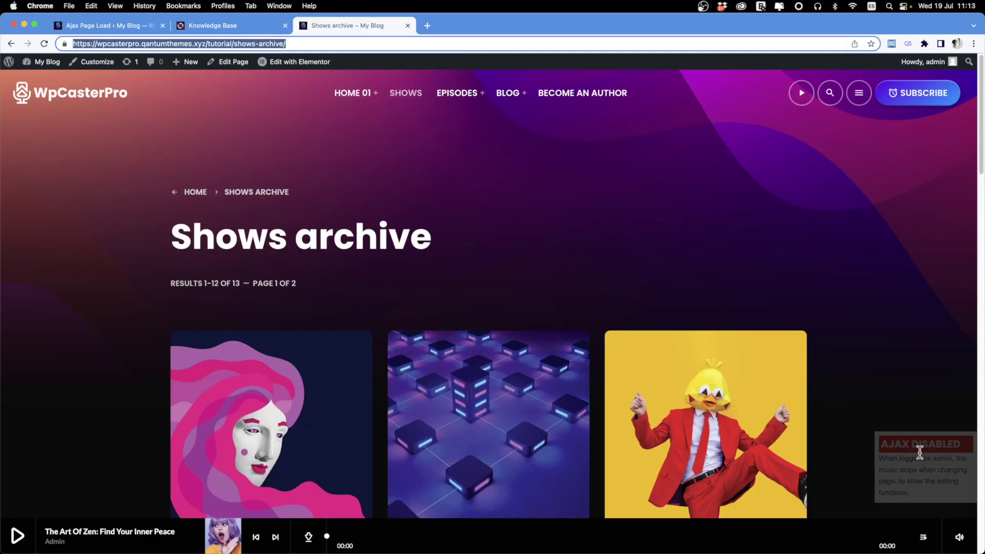
left_click(44, 44)
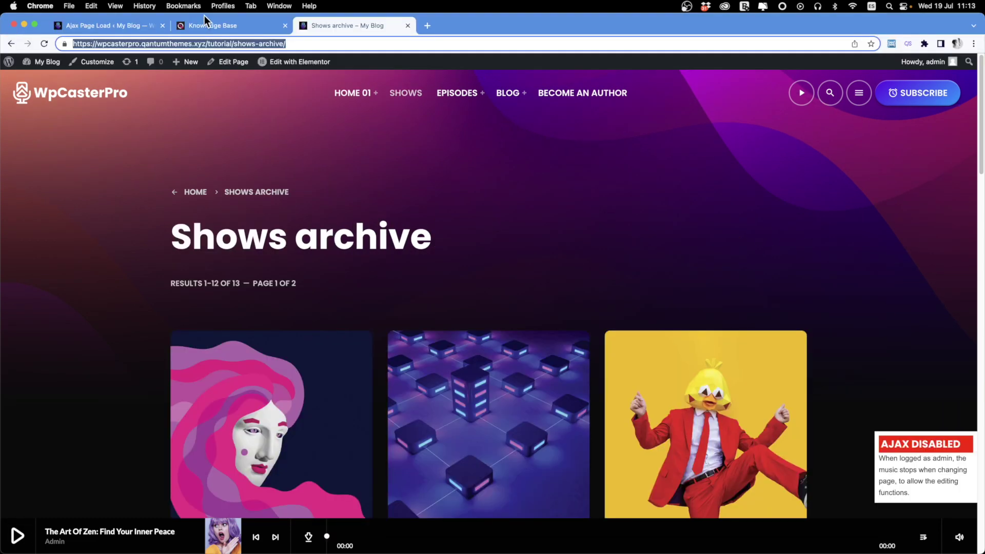
left_click(223, 22)
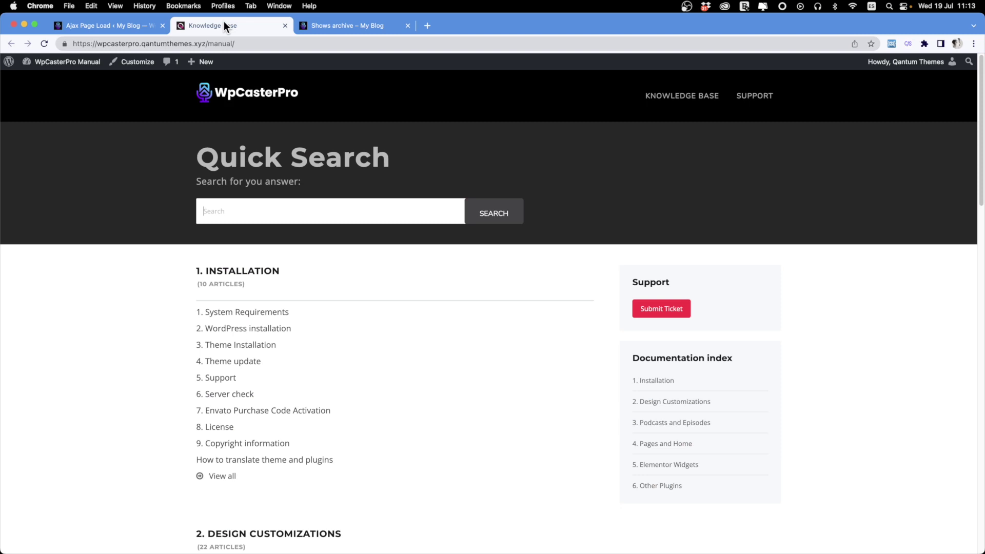
left_click(128, 29)
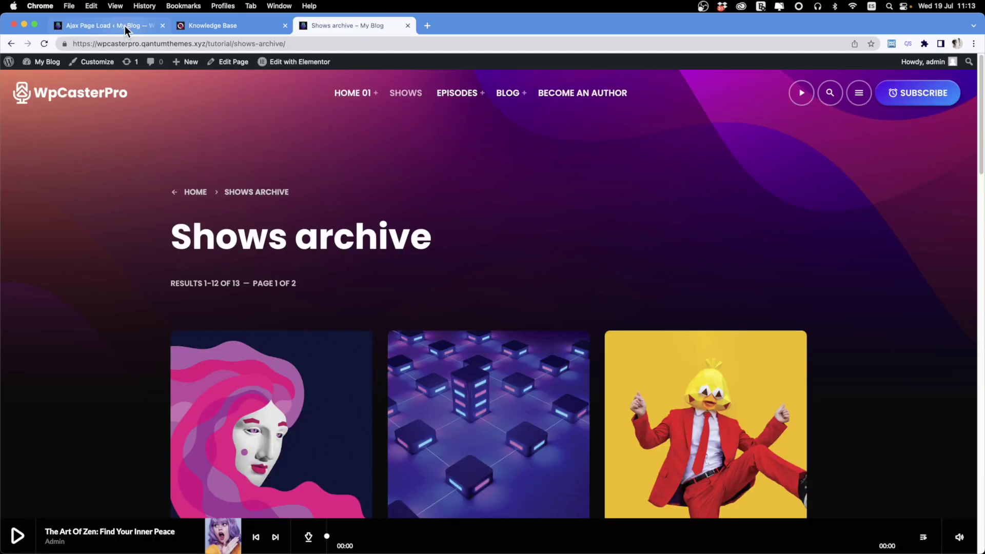
Turn on Enable preloader in the Ajax Page Load settings, set the Template to Spinner, and save
left_click(128, 26)
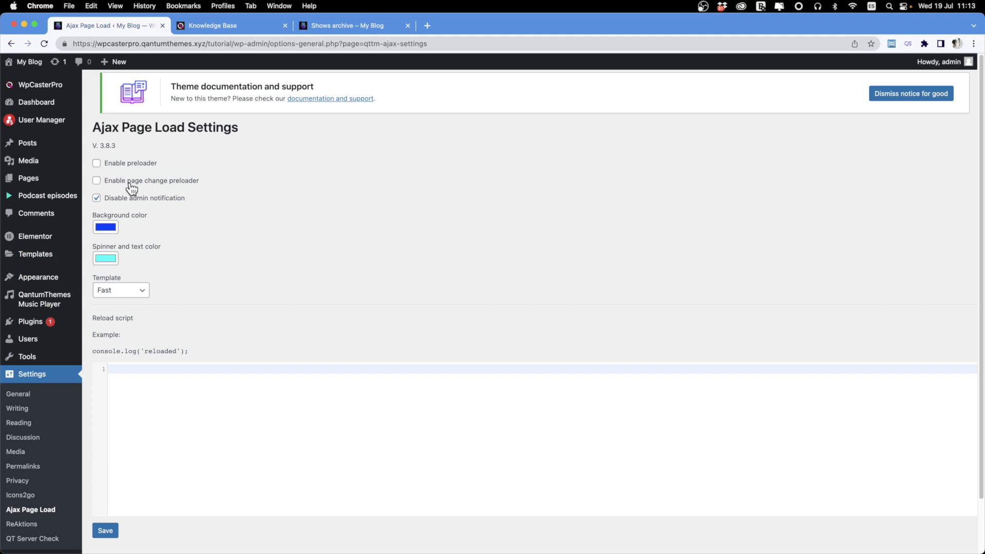
left_click(96, 163)
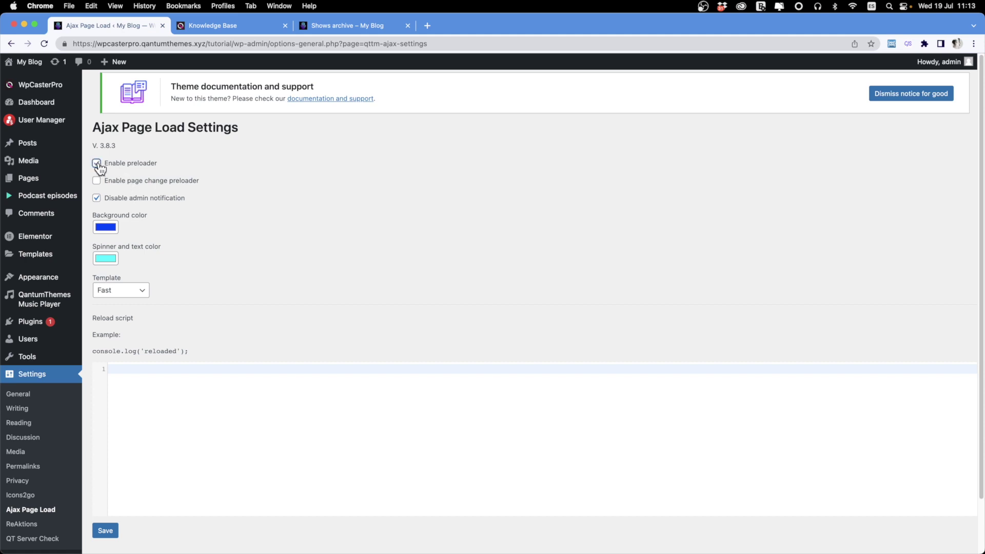
left_click(115, 296)
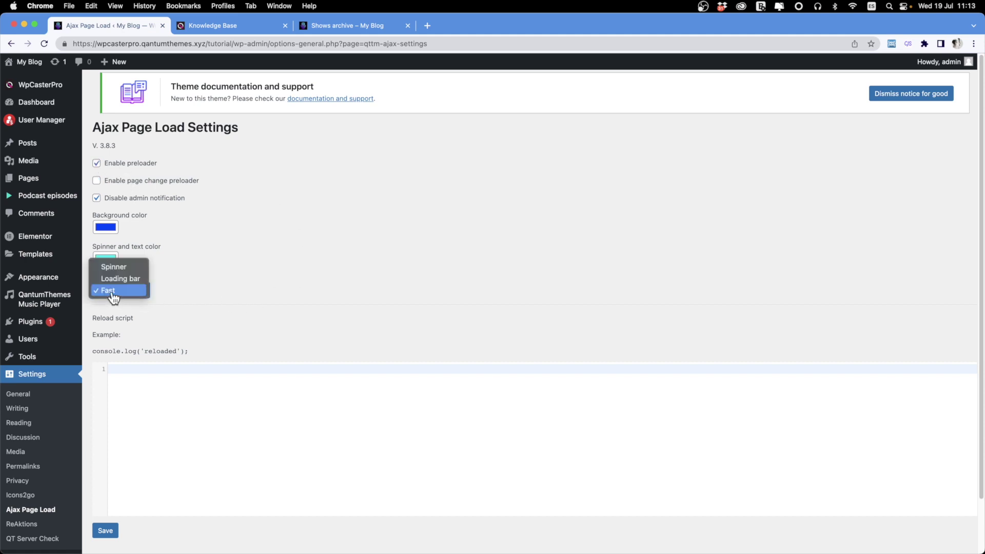
left_click(113, 268)
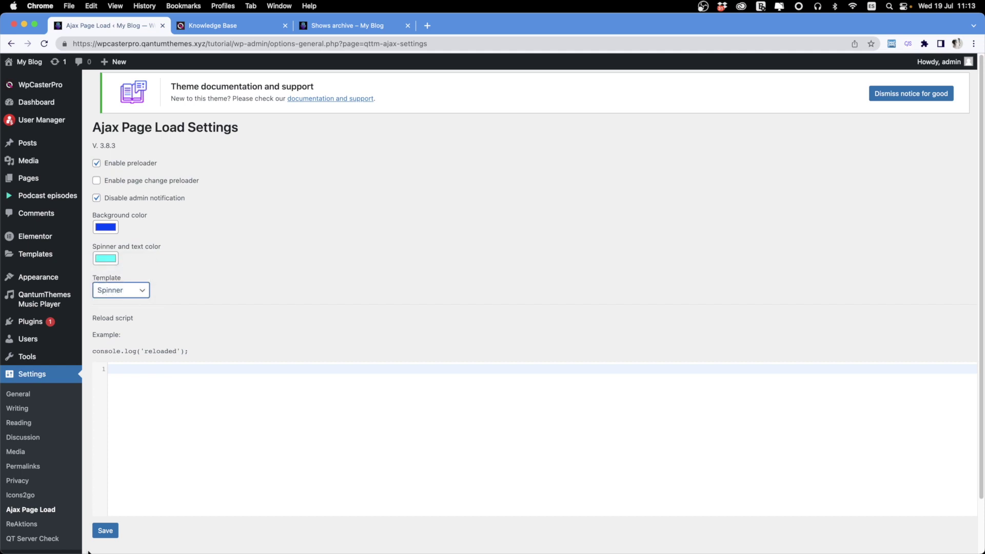
left_click(109, 533)
Open the site's home page URL in a new incognito window and narrow it to expose the settings window behind
left_click(216, 43)
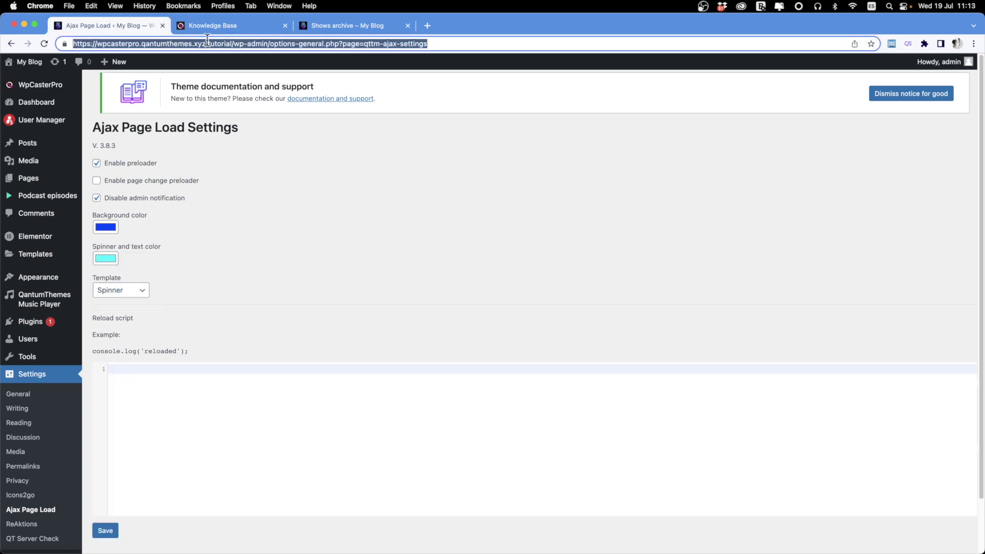
left_click(221, 44)
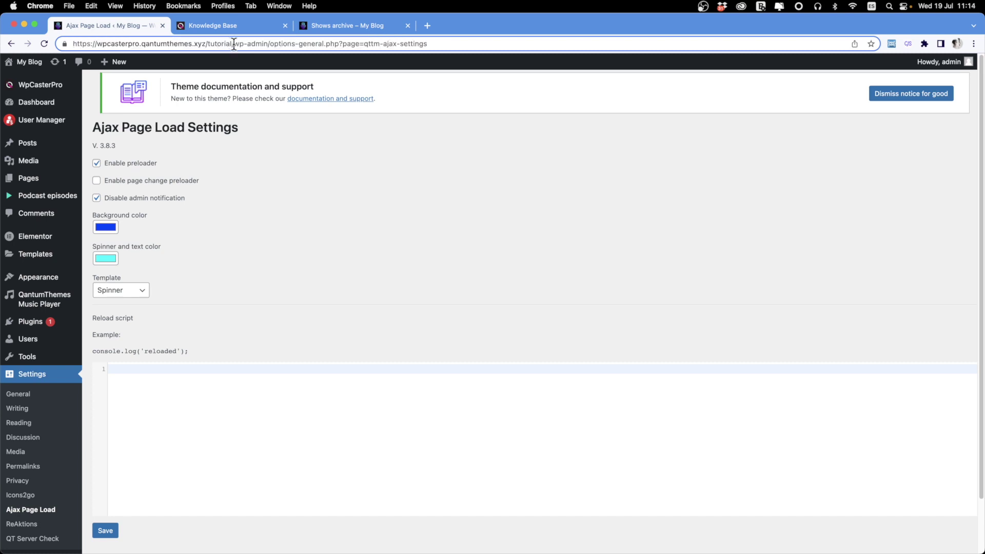
left_click_drag(234, 43, 2, 50)
key("super+c")
key("super+shift+n")
key("super+v")
key("Return")
left_click_drag(2, 157, 264, 177)
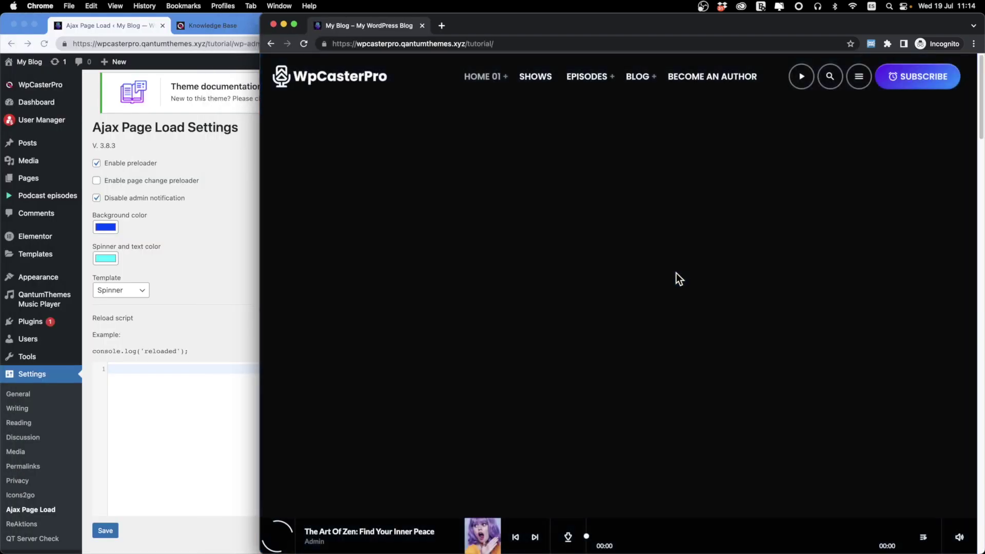
Set the preloader's Background color to black and the Spinner and text color to red, and save
left_click(87, 230)
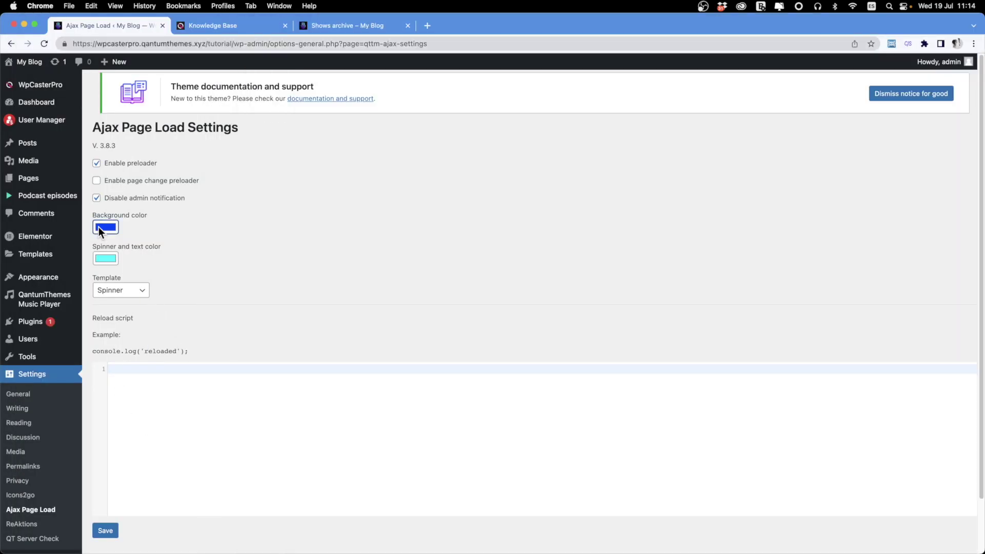
left_click(100, 227)
left_click_drag(109, 296, 93, 297)
left_click(91, 300)
left_click(109, 260)
left_click_drag(165, 348, 138, 348)
left_click(378, 271)
left_click(104, 531)
Narrow the settings window to expose the incognito window, and reload the home page there to check the recolored spinner
left_click_drag(983, 241, 856, 237)
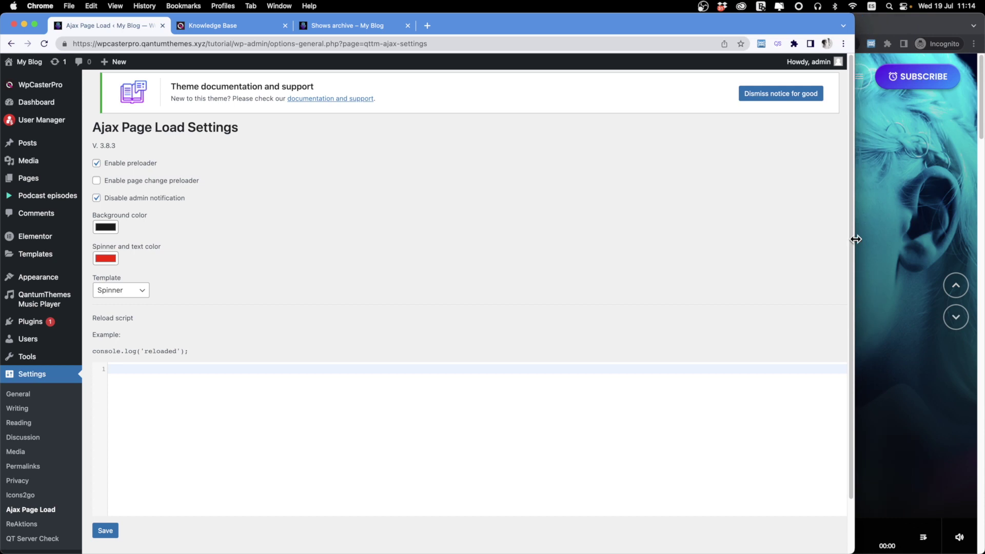
left_click(878, 29)
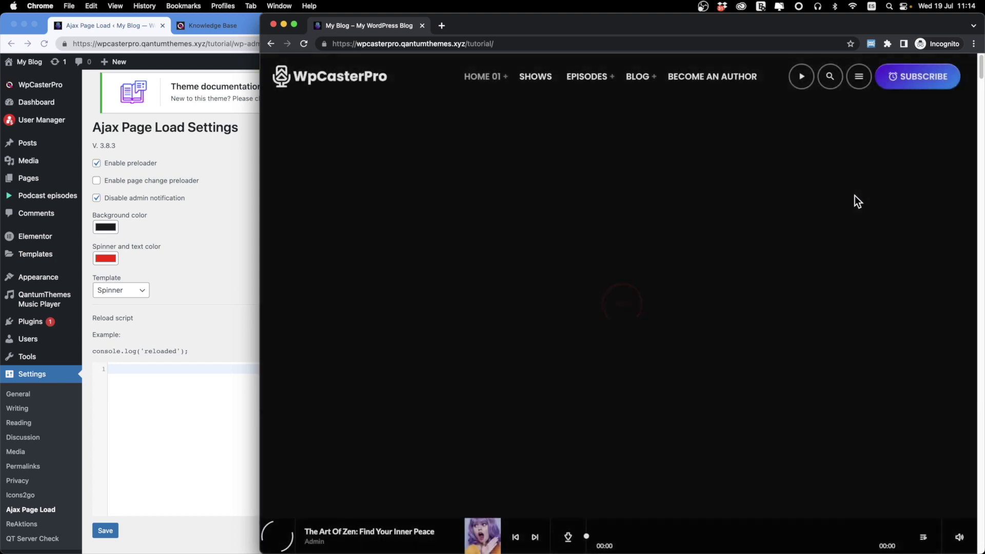
Set the preloader Template to Loading bar, save, and reload the home page in the incognito window to check it
left_click(202, 261)
left_click(121, 290)
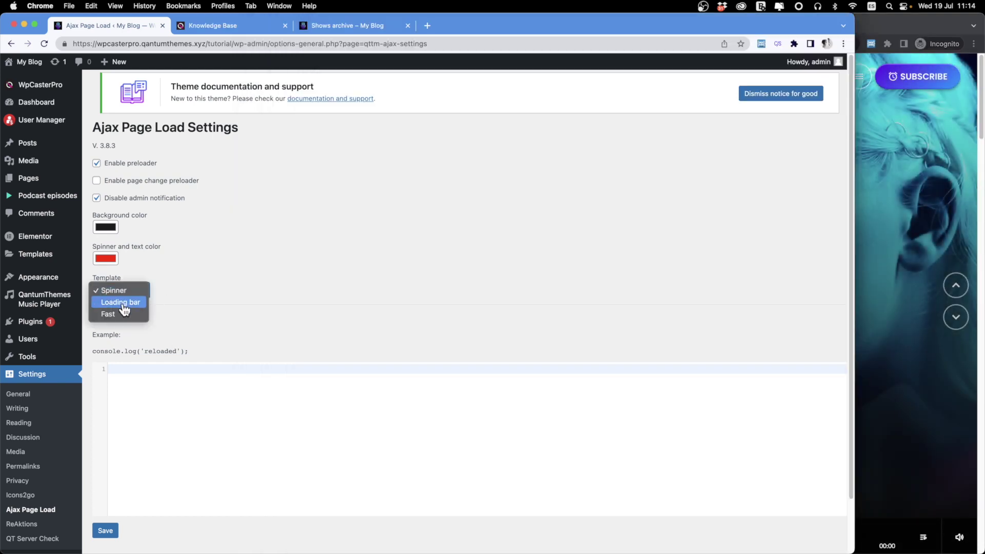
left_click(121, 302)
left_click(105, 531)
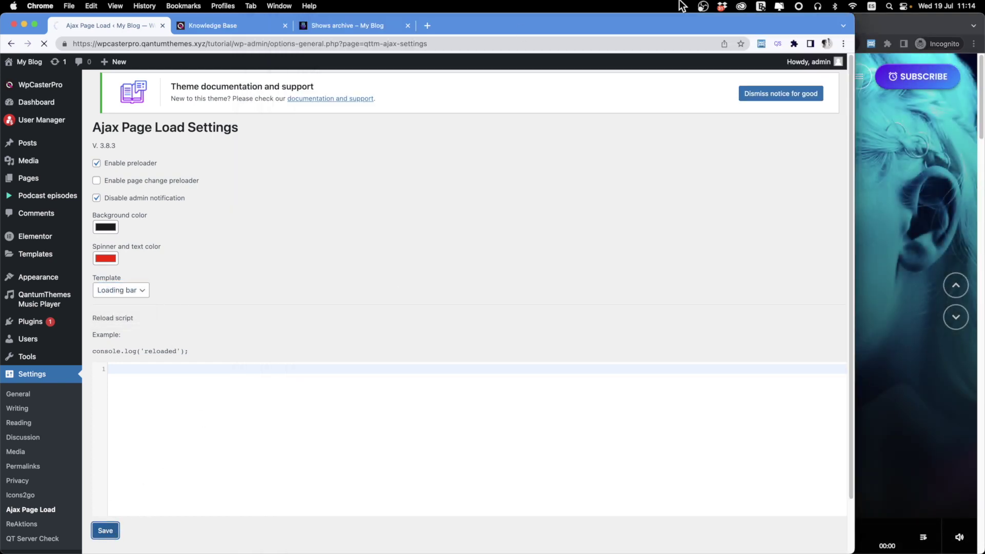
left_click(860, 56)
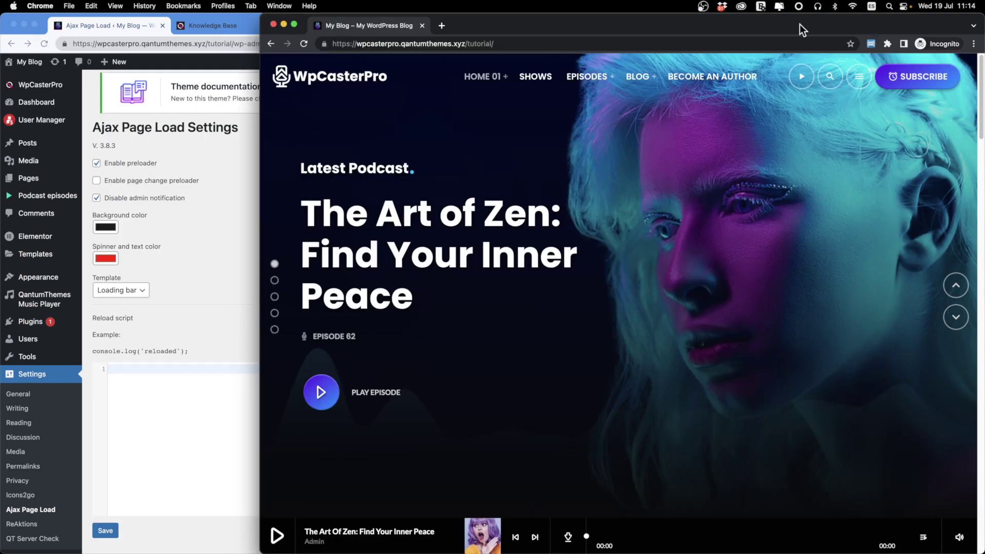
left_click(302, 43)
Turn on Enable page change preloader, save, and test it by reloading the incognito home page and opening Shows
left_click(226, 232)
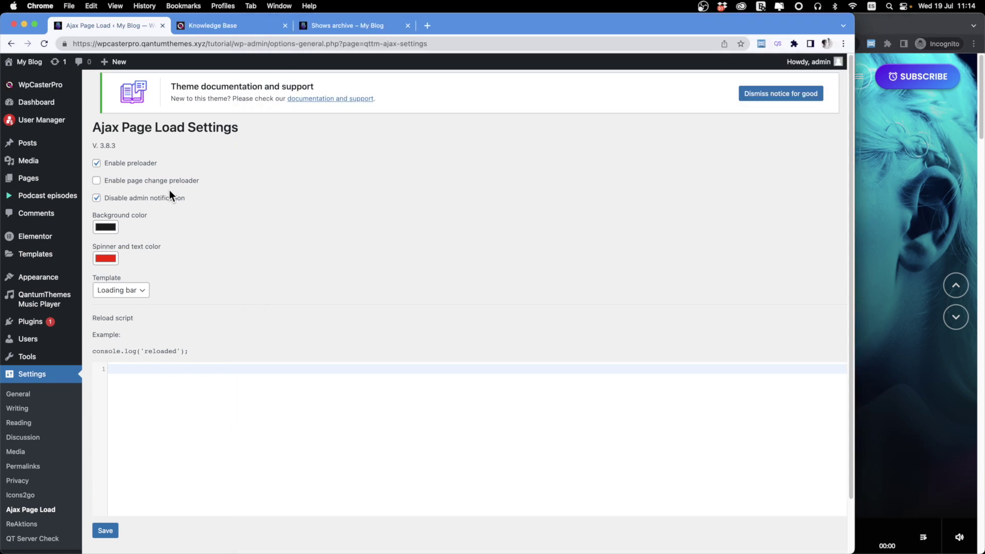
left_click(97, 182)
left_click(106, 533)
left_click(886, 27)
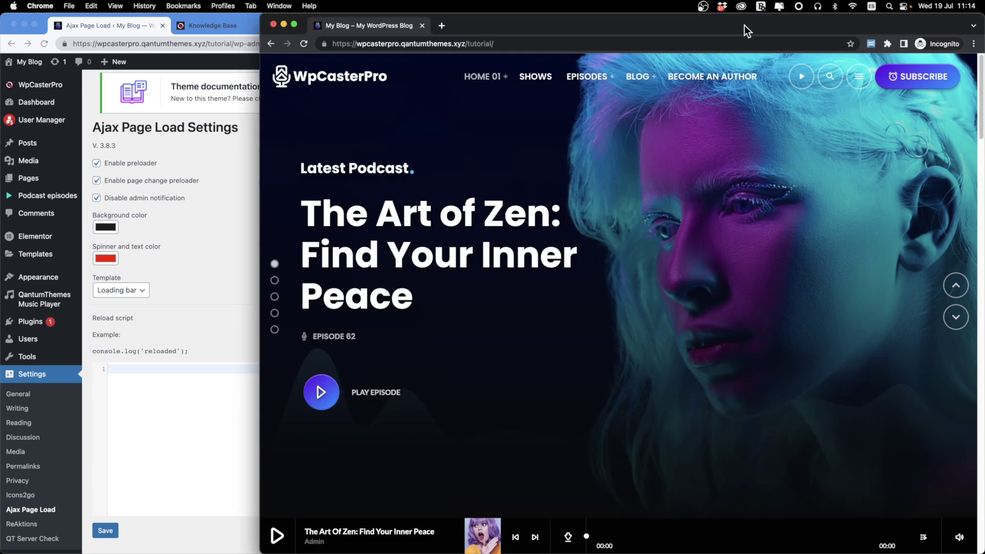
left_click(304, 45)
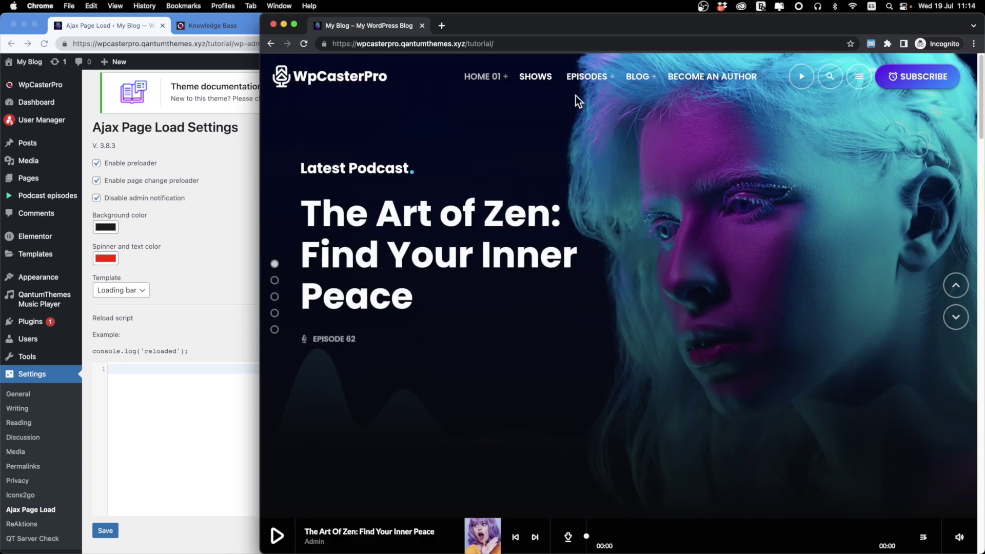
left_click(534, 80)
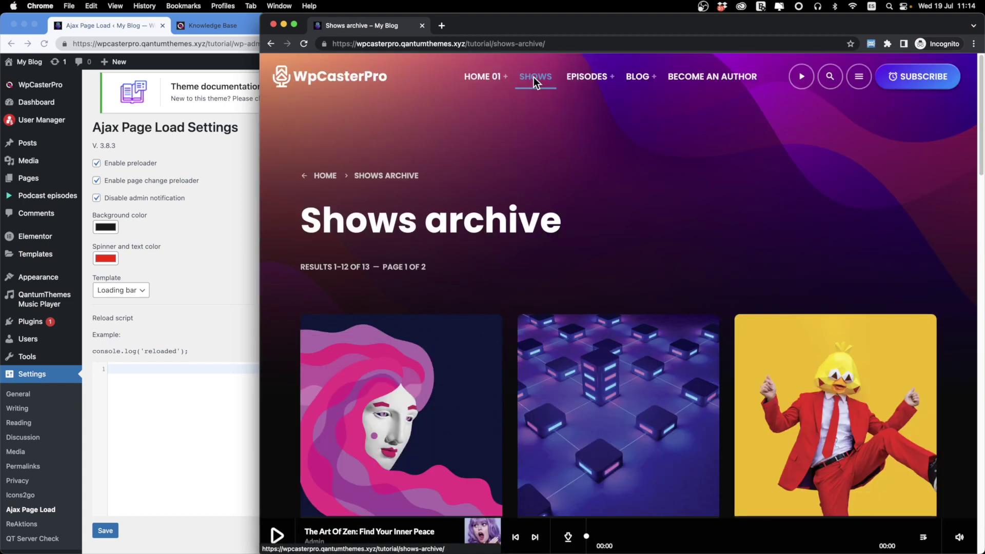
Turn off Enable page change preloader, set the Template to Fast, and save the Ajax Page Load settings
left_click(209, 194)
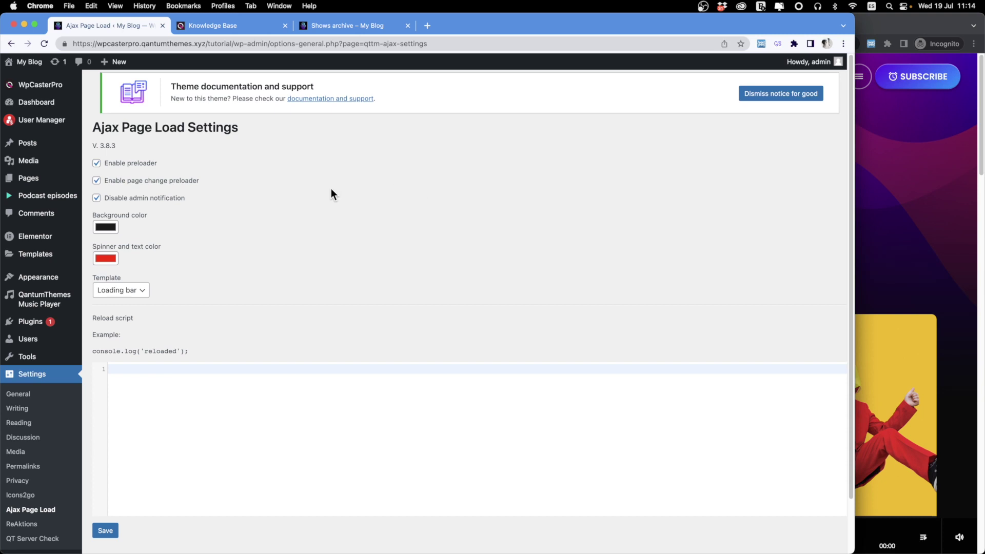
left_click(96, 181)
left_click(286, 221)
left_click(109, 290)
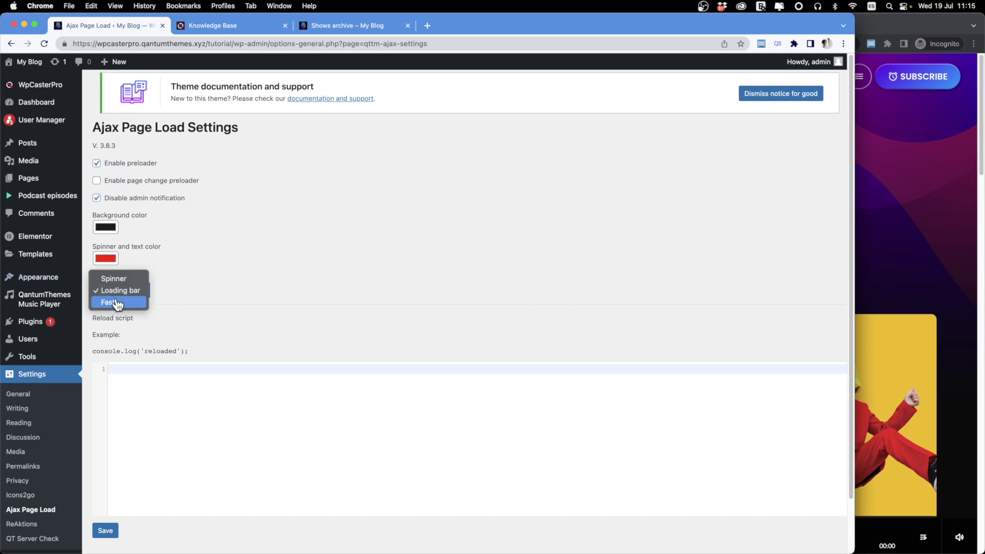
left_click(113, 303)
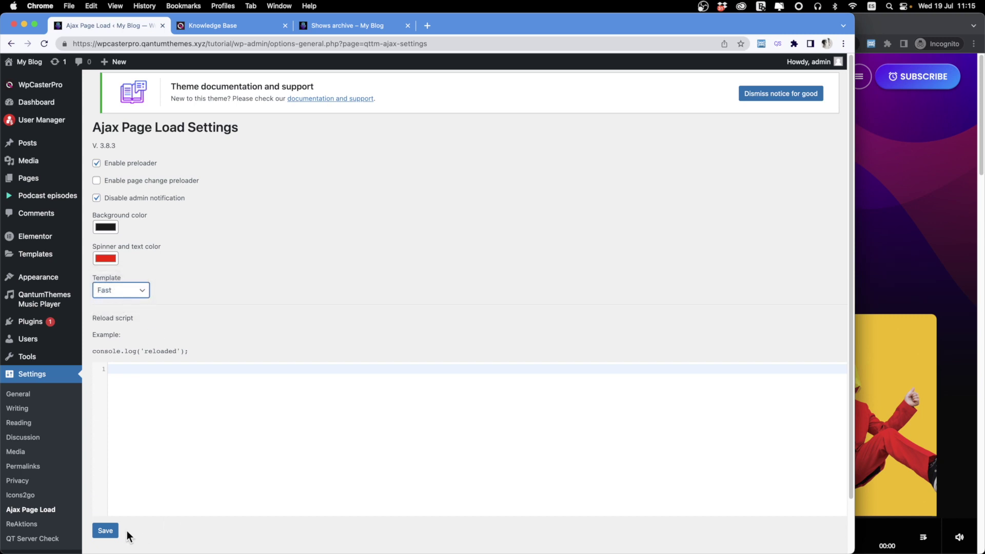
left_click(106, 534)
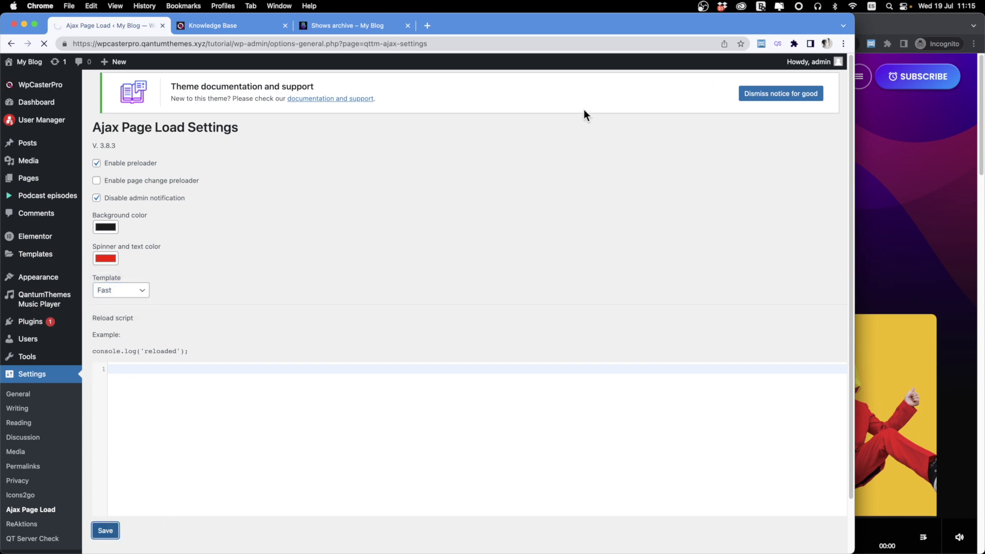
Check the Fast preloader in the incognito window by reloading the Shows archive and opening the home page
left_click(876, 22)
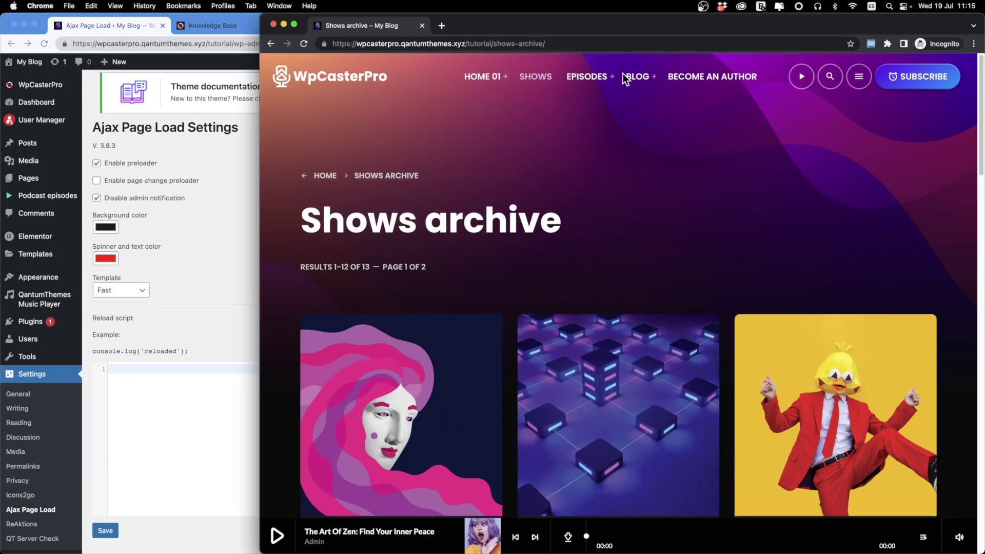
left_click(303, 45)
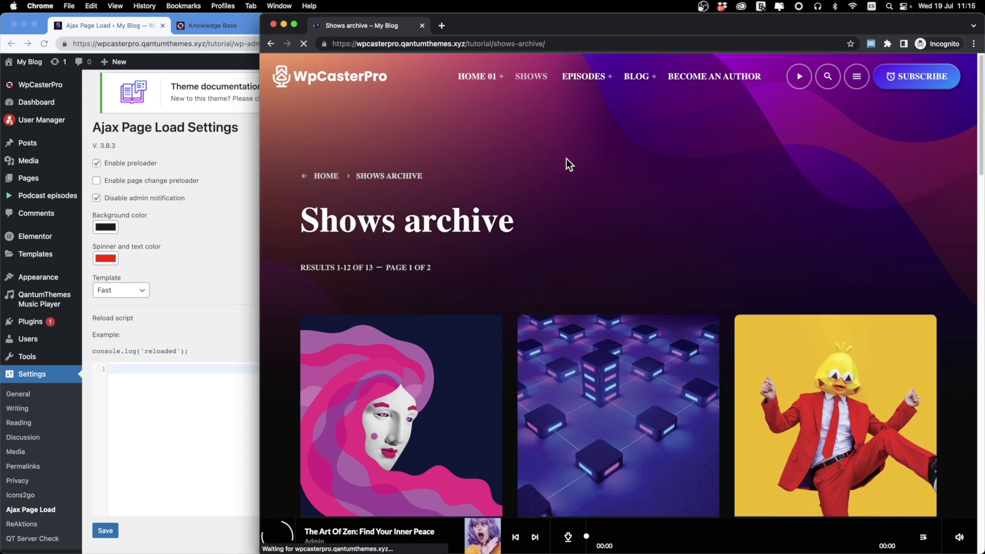
left_click(354, 88)
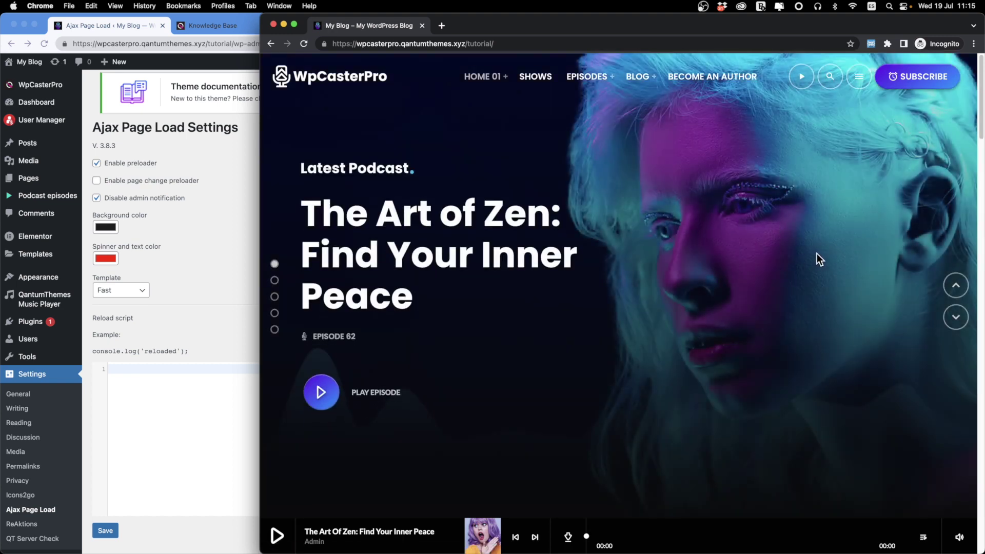
Return to the Ajax Page Load settings window and visit the site's front end as the logged-in admin
left_click(224, 232)
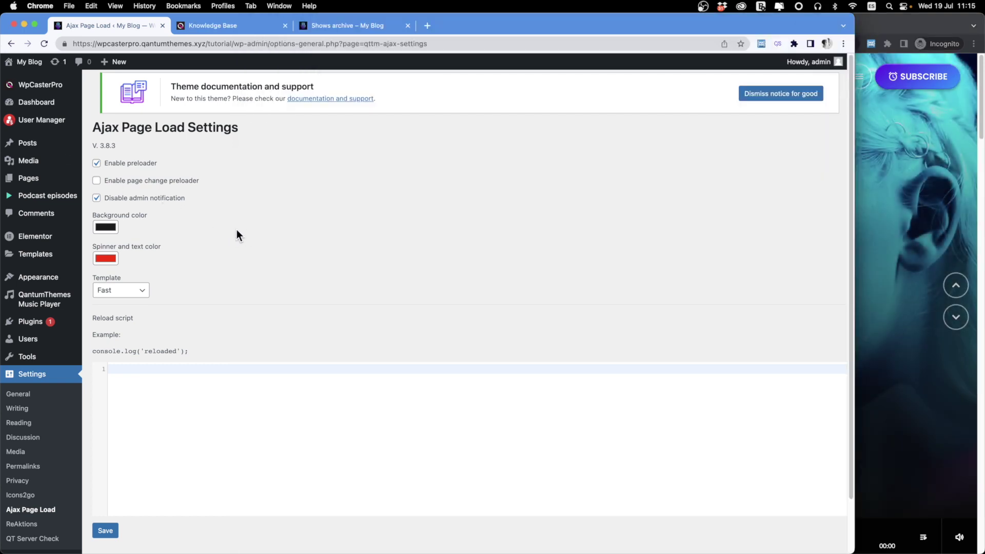
mouse_move(23, 63)
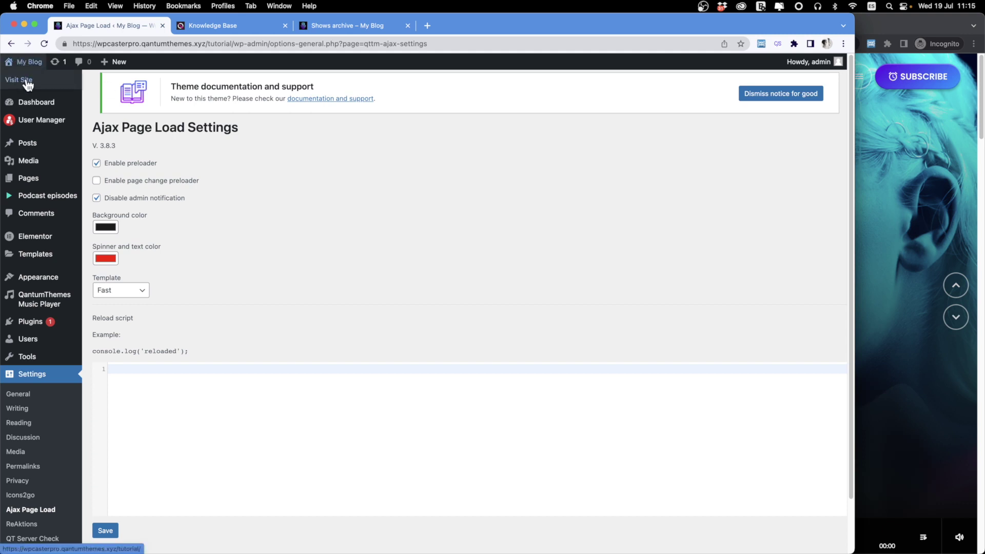
left_click(26, 81)
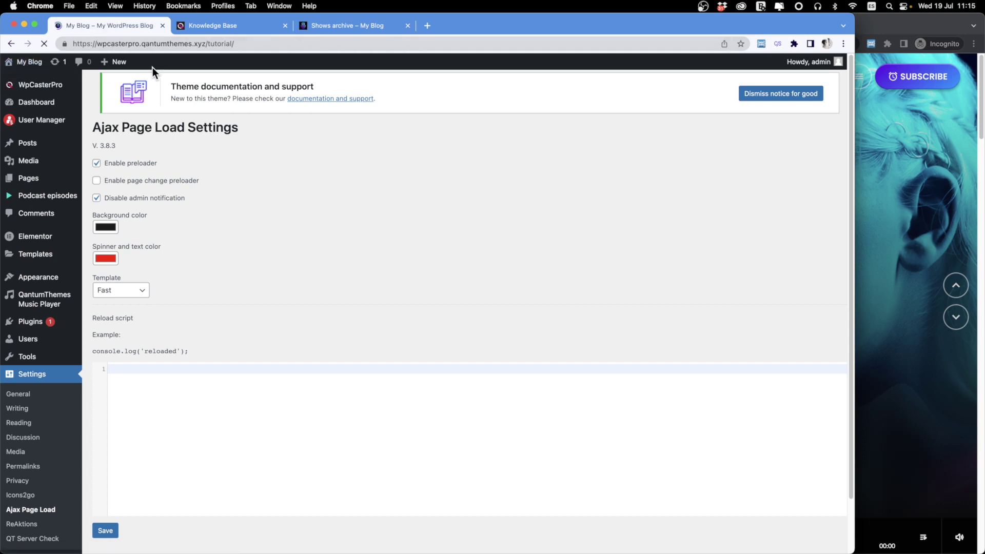